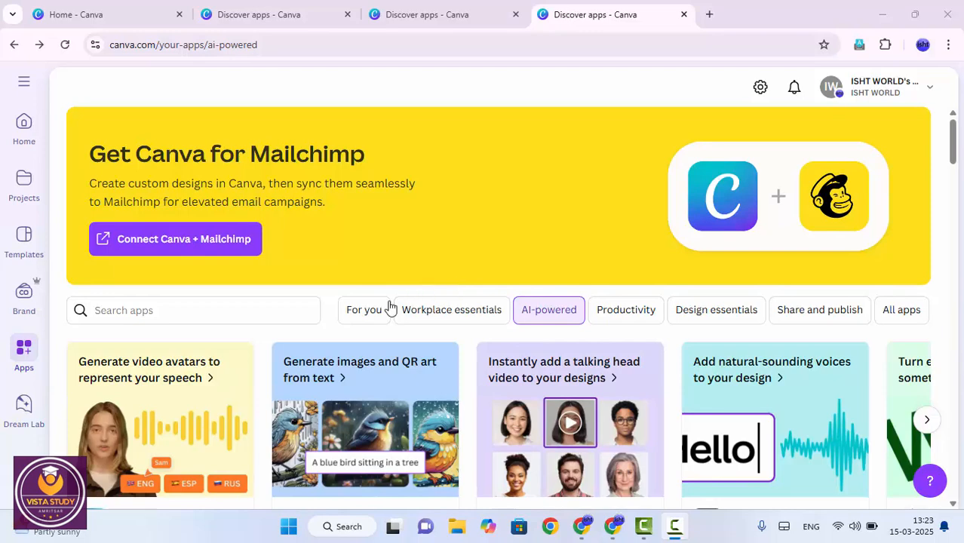
Step: Look through the catalogue of AI-powered apps, reading the names and descriptions of the available tools
{"action": "scroll", "coordinate": [347, 251], "scroll_direction": "down", "scroll_amount": 3}
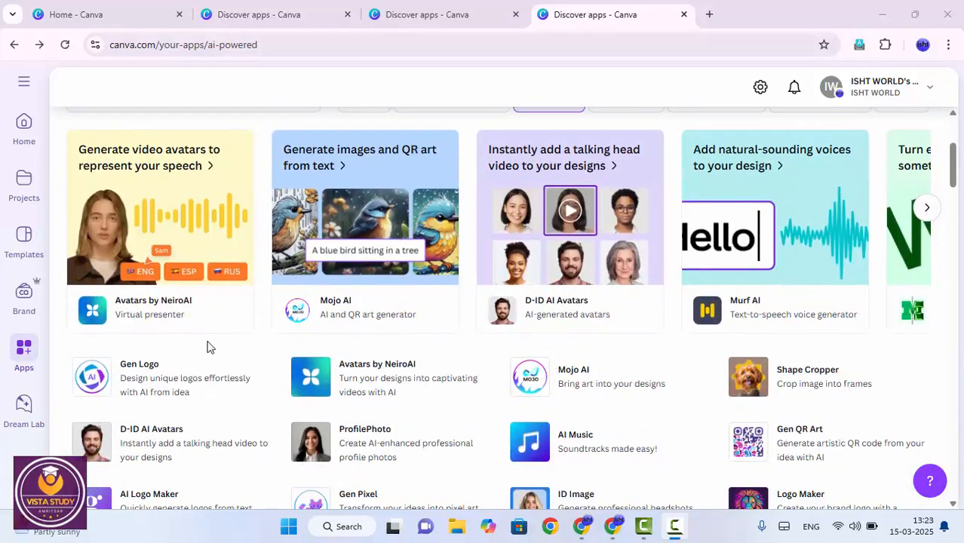
{"action": "scroll", "coordinate": [185, 428], "scroll_direction": "down", "scroll_amount": 1}
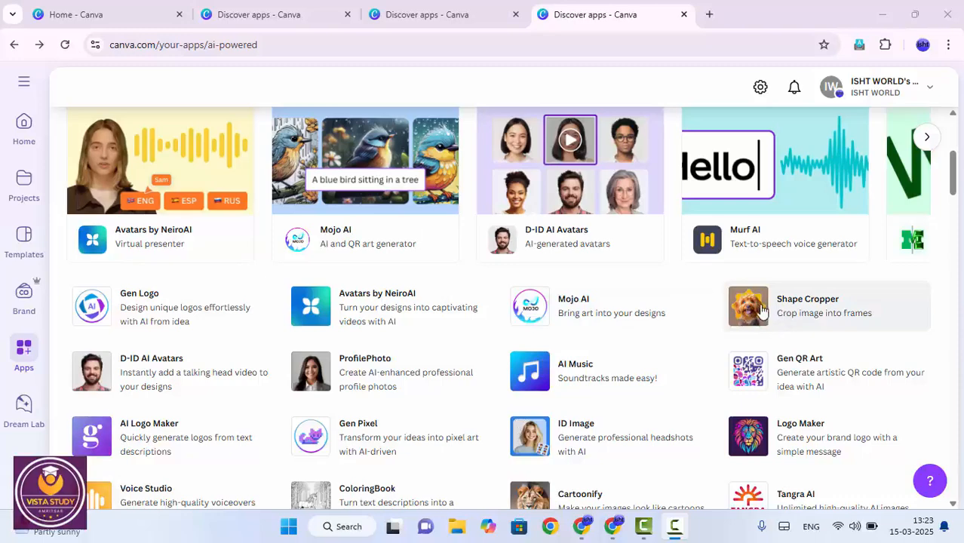
{"action": "scroll", "coordinate": [594, 280], "scroll_direction": "down", "scroll_amount": 1}
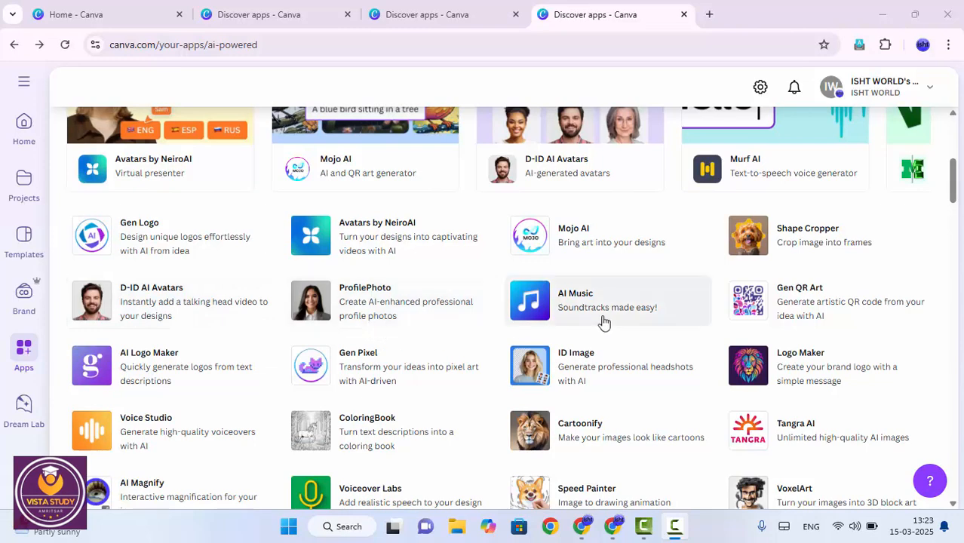
{"action": "scroll", "coordinate": [603, 322], "scroll_direction": "down", "scroll_amount": 1}
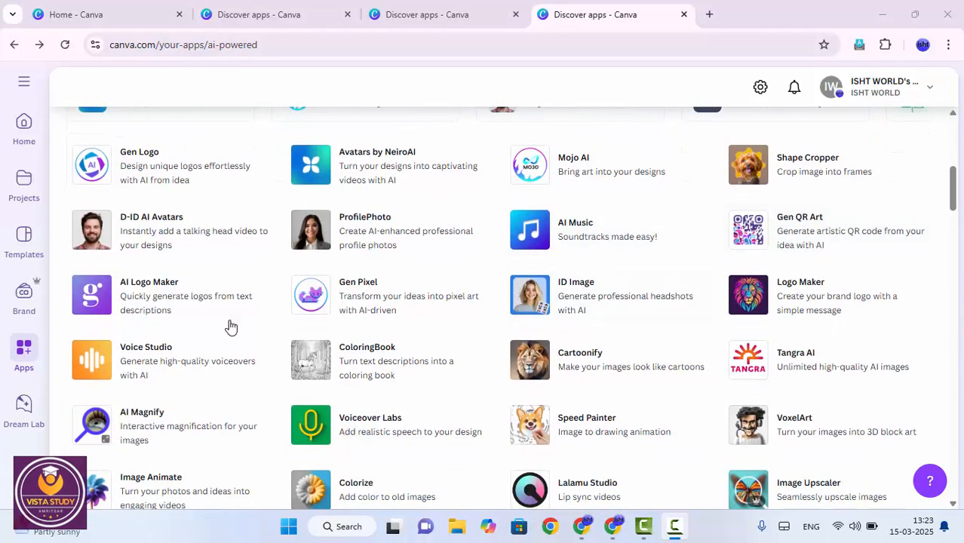
{"action": "scroll", "coordinate": [230, 326], "scroll_direction": "up", "scroll_amount": 2}
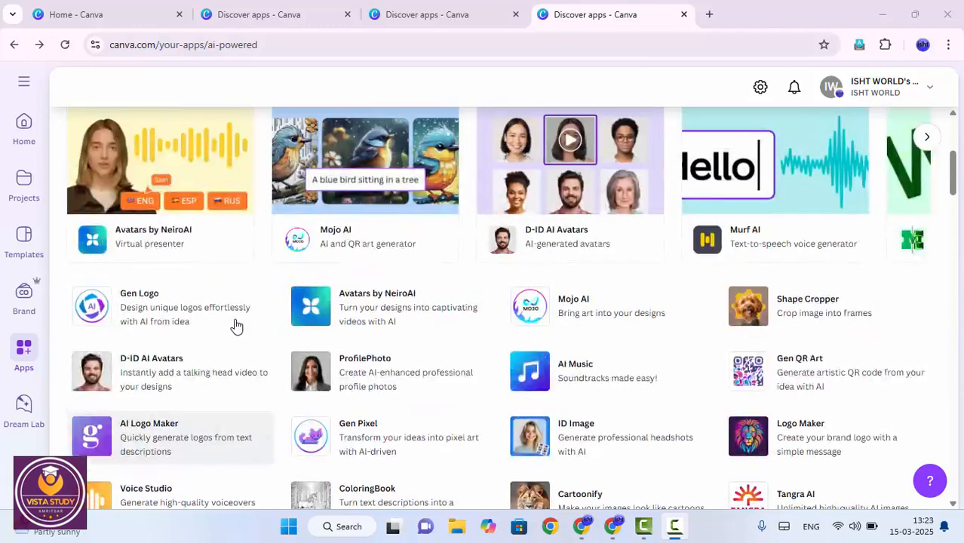
{"action": "scroll", "coordinate": [232, 329], "scroll_direction": "down", "scroll_amount": 1}
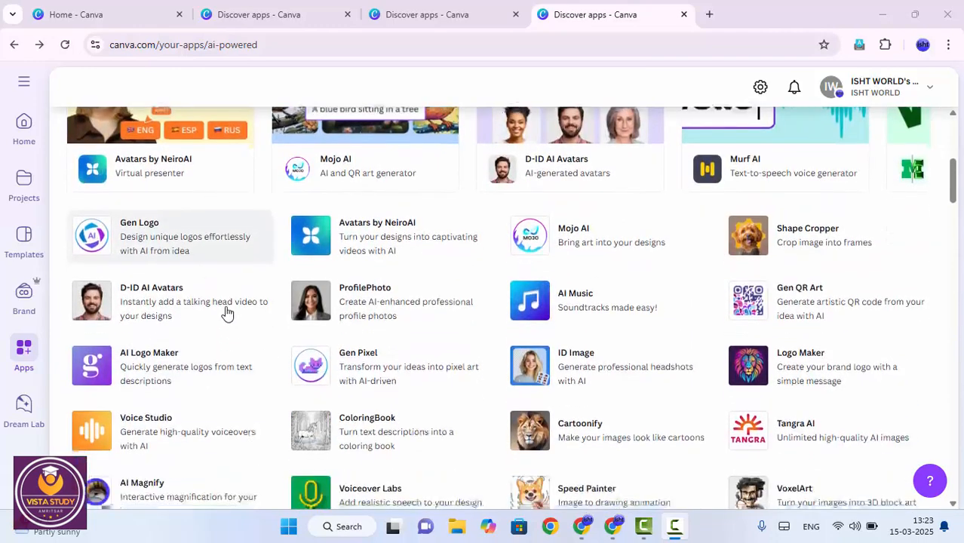
{"action": "scroll", "coordinate": [192, 266], "scroll_direction": "down", "scroll_amount": 2}
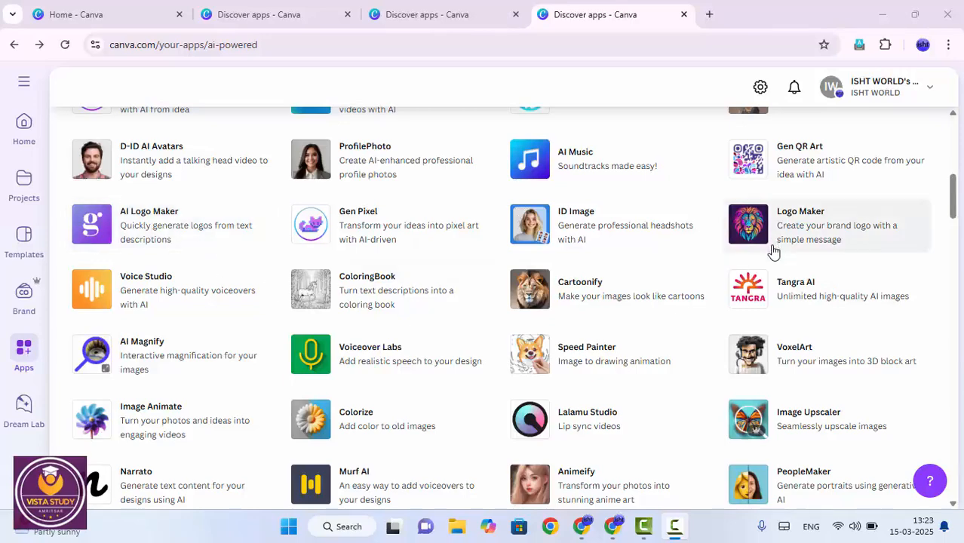
{"action": "scroll", "coordinate": [730, 267], "scroll_direction": "down", "scroll_amount": 1}
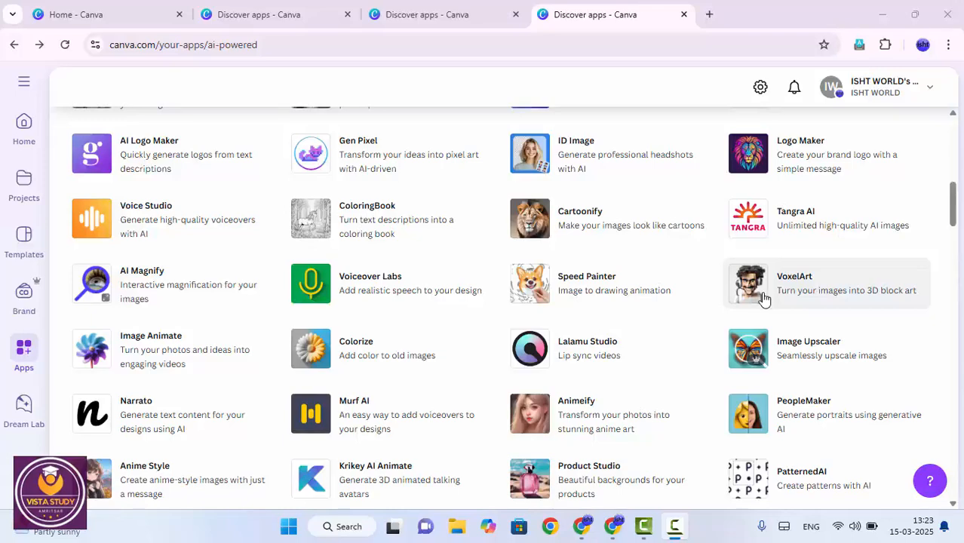
{"action": "scroll", "coordinate": [760, 306], "scroll_direction": "down", "scroll_amount": 1}
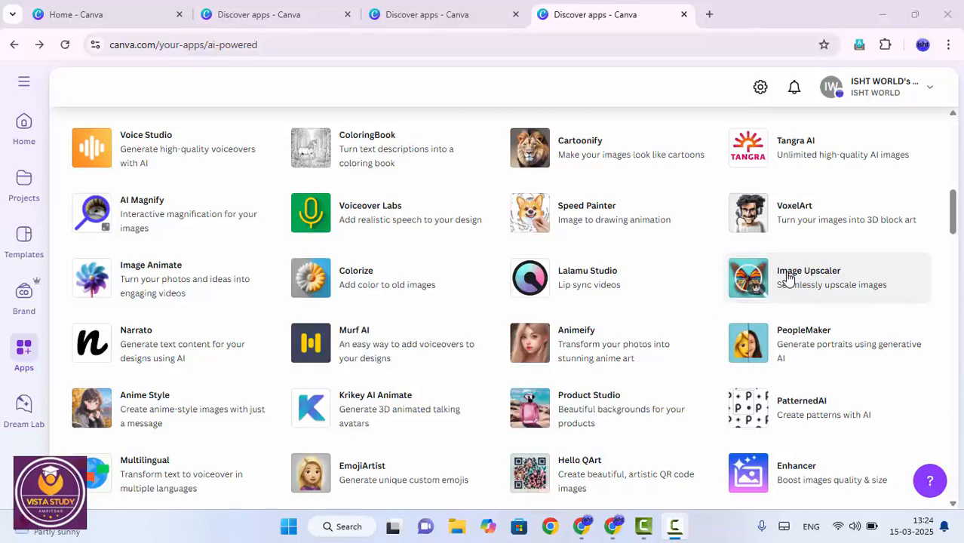
{"action": "scroll", "coordinate": [786, 277], "scroll_direction": "down", "scroll_amount": 1}
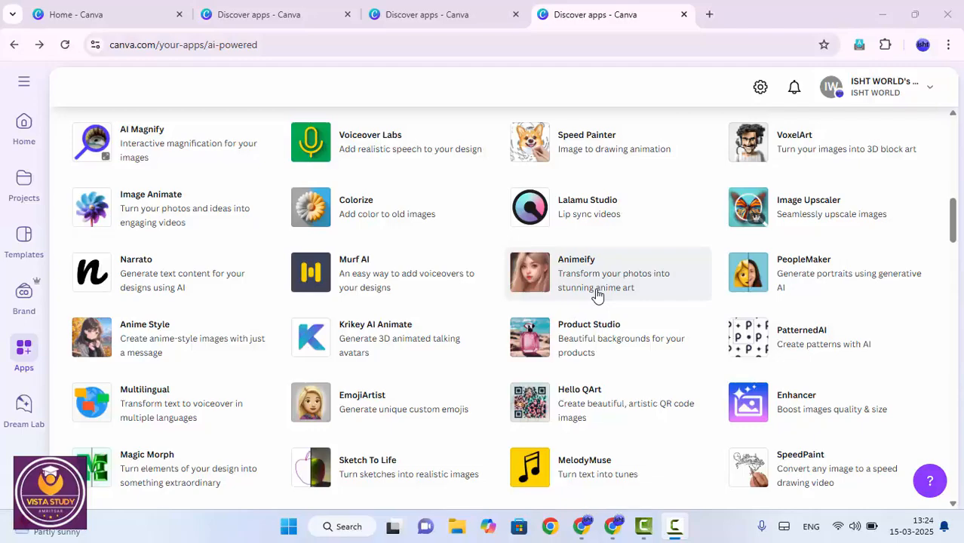
{"action": "scroll", "coordinate": [597, 294], "scroll_direction": "down", "scroll_amount": 3}
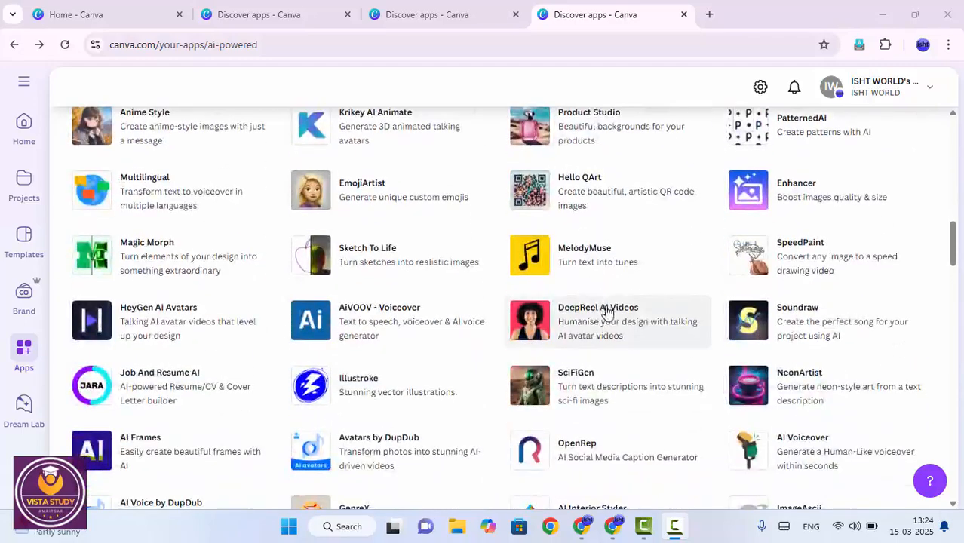
{"action": "scroll", "coordinate": [607, 313], "scroll_direction": "down", "scroll_amount": 2}
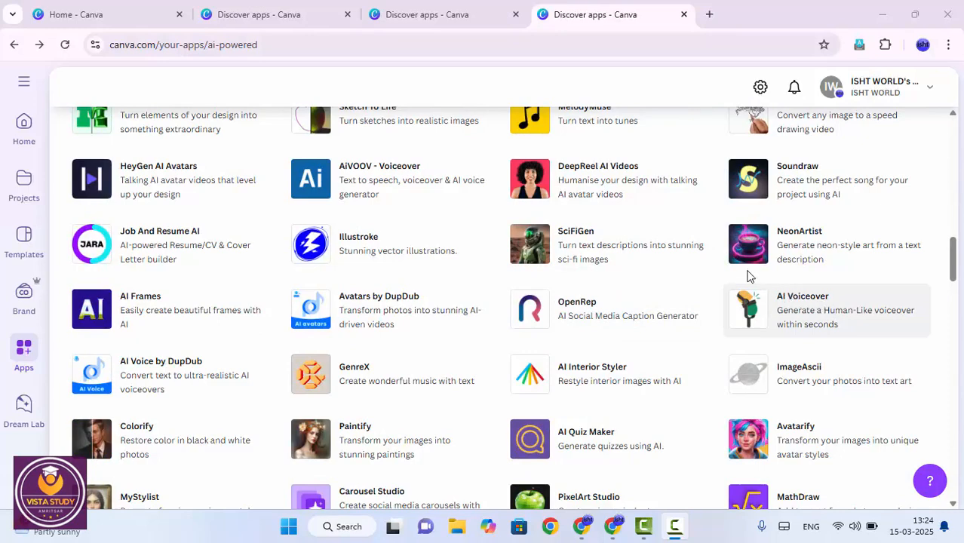
{"action": "scroll", "coordinate": [377, 264], "scroll_direction": "down", "scroll_amount": 2}
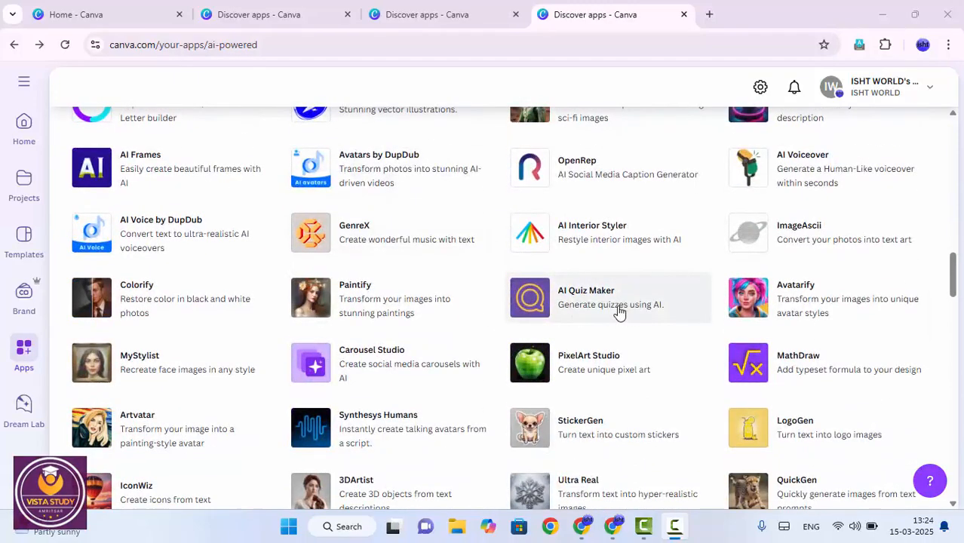
{"action": "scroll", "coordinate": [601, 304], "scroll_direction": "down", "scroll_amount": 3}
{"action": "scroll", "coordinate": [600, 308], "scroll_direction": "down", "scroll_amount": 5}
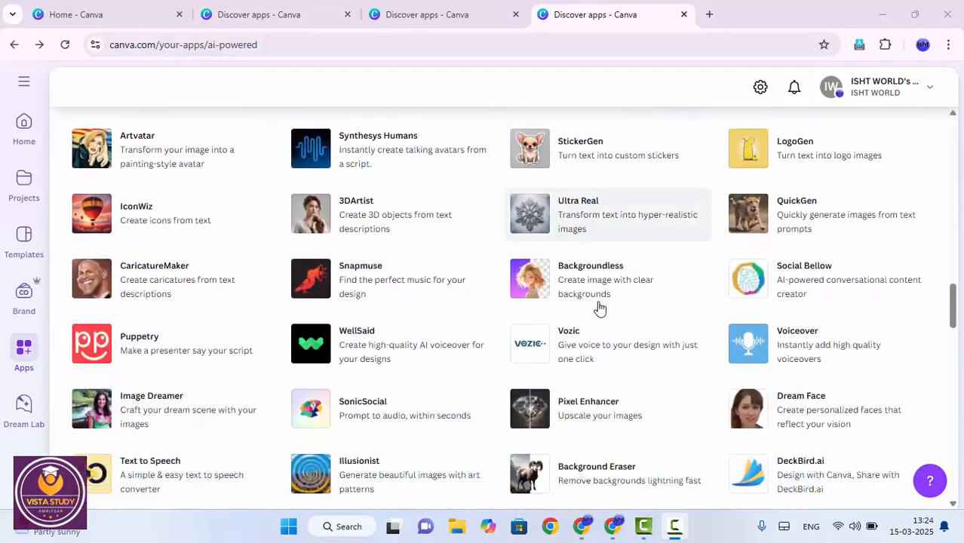
{"action": "scroll", "coordinate": [583, 315], "scroll_direction": "down", "scroll_amount": 7}
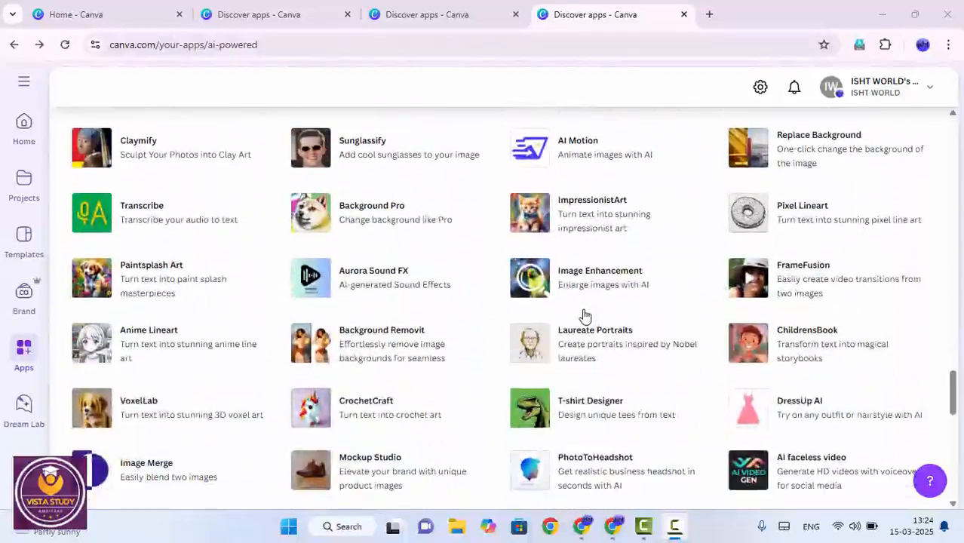
{"action": "scroll", "coordinate": [584, 316], "scroll_direction": "up", "scroll_amount": 15}
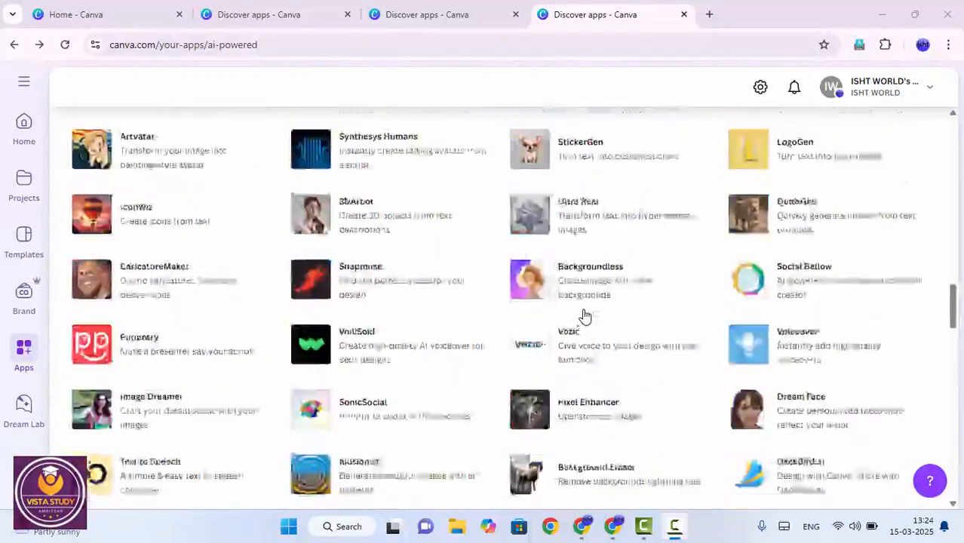
{"action": "scroll", "coordinate": [585, 315], "scroll_direction": "up", "scroll_amount": 5}
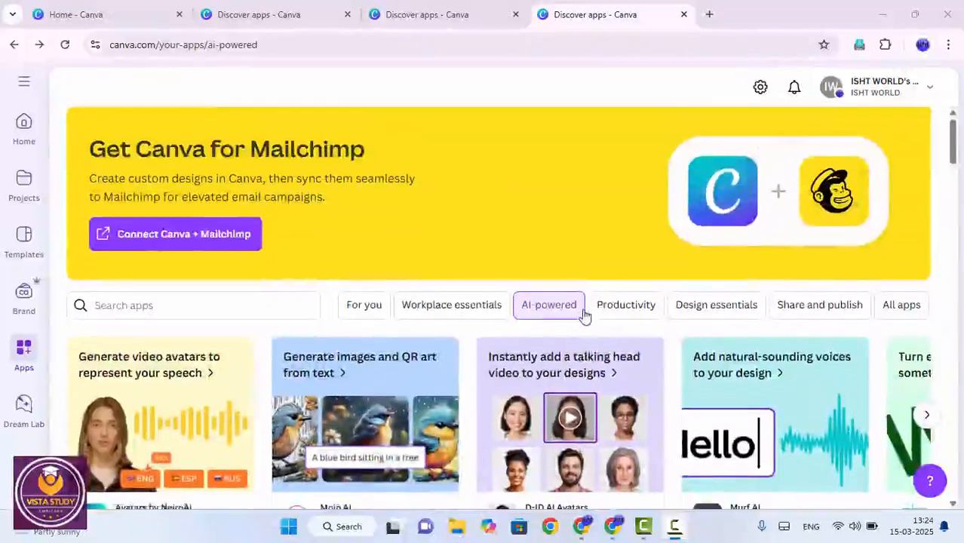
{"action": "scroll", "coordinate": [585, 315], "scroll_direction": "down", "scroll_amount": 1}
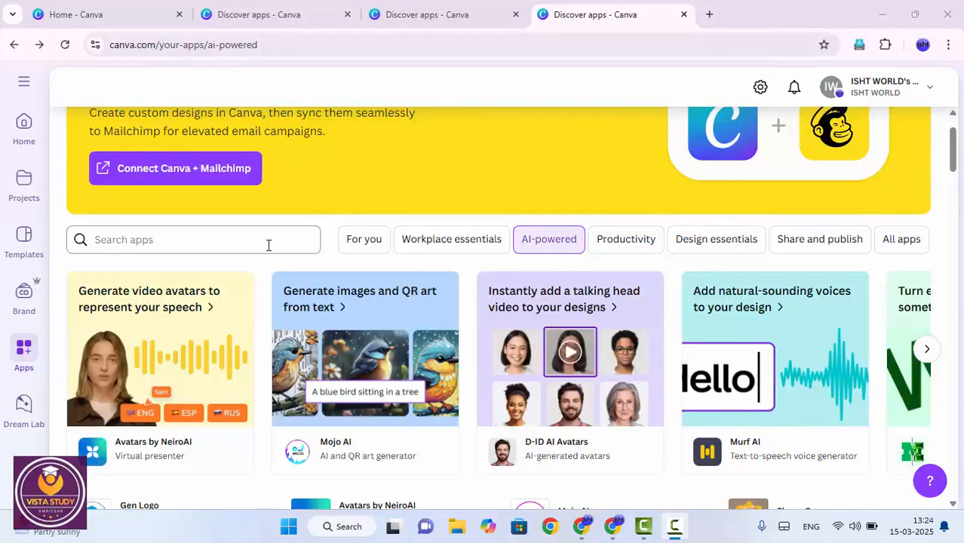
Step: Go to the Canva home page, open the Apps section and review its list of app categories
{"action": "key", "text": "ctrl+1"}
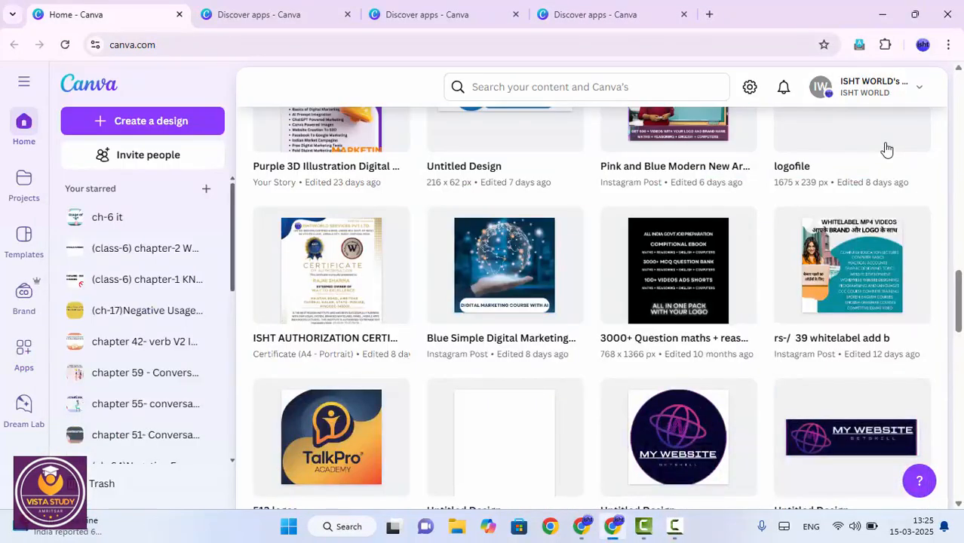
{"action": "left_click", "coordinate": [25, 360]}
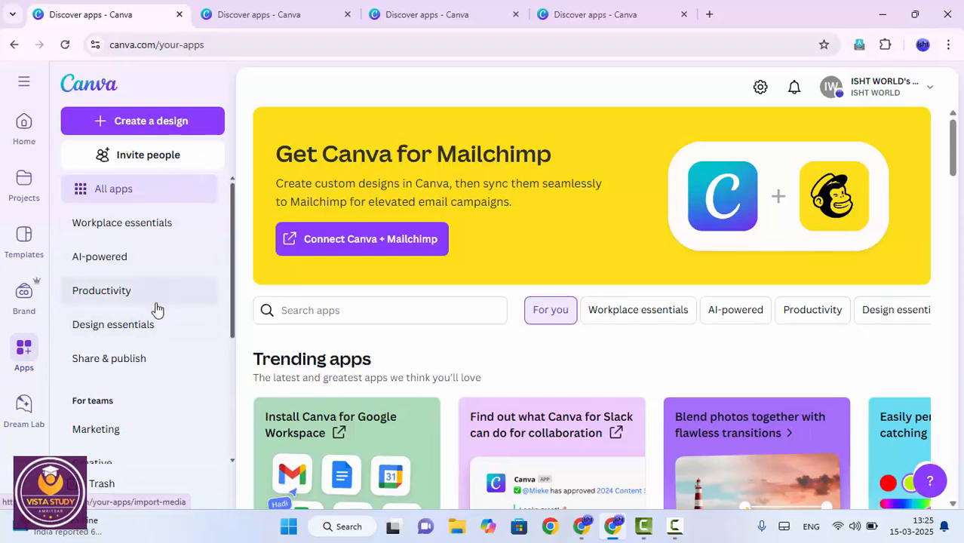
{"action": "scroll", "coordinate": [144, 400], "scroll_direction": "down", "scroll_amount": 3}
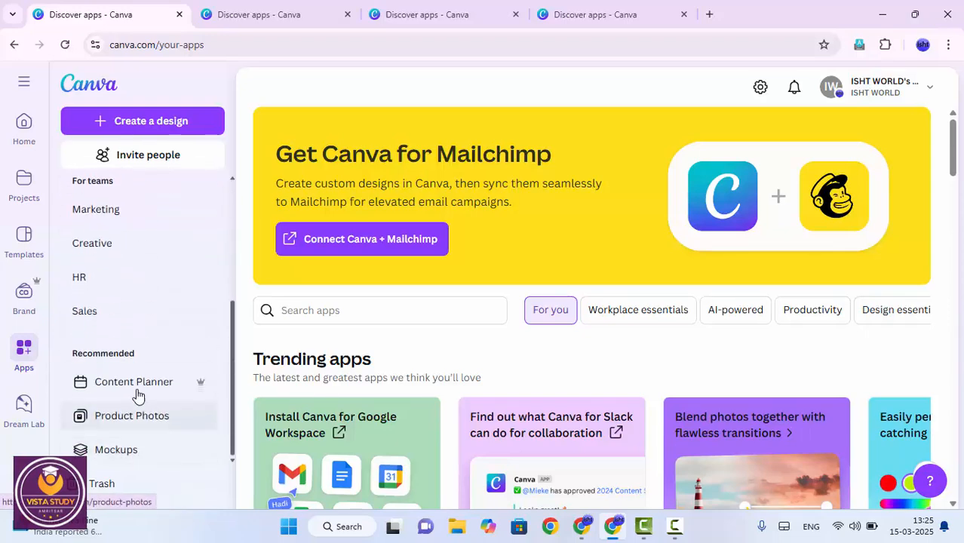
{"action": "scroll", "coordinate": [144, 362], "scroll_direction": "up", "scroll_amount": 3}
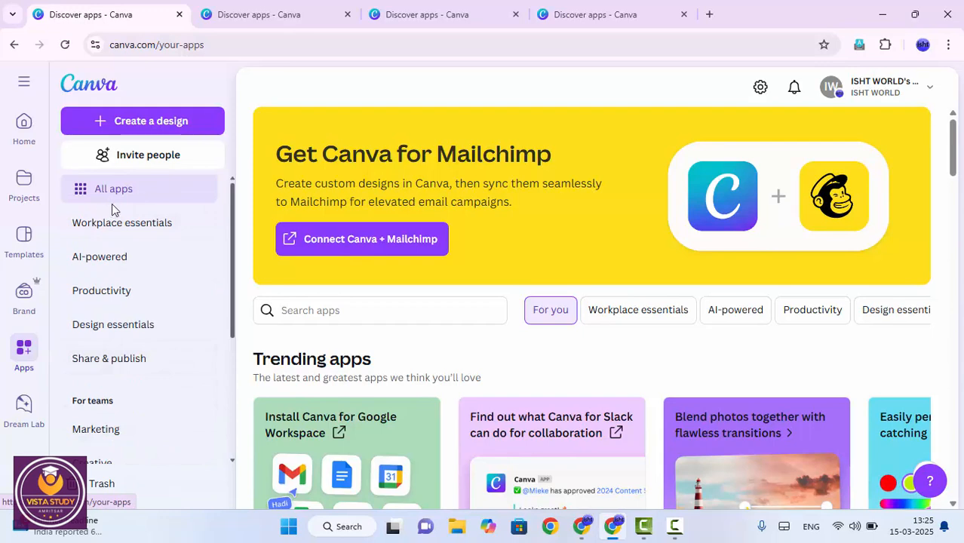
Step: Browse the Workplace essentials, AI-powered, Productivity and Design essentials app categories in turn
{"action": "left_click", "coordinate": [121, 233]}
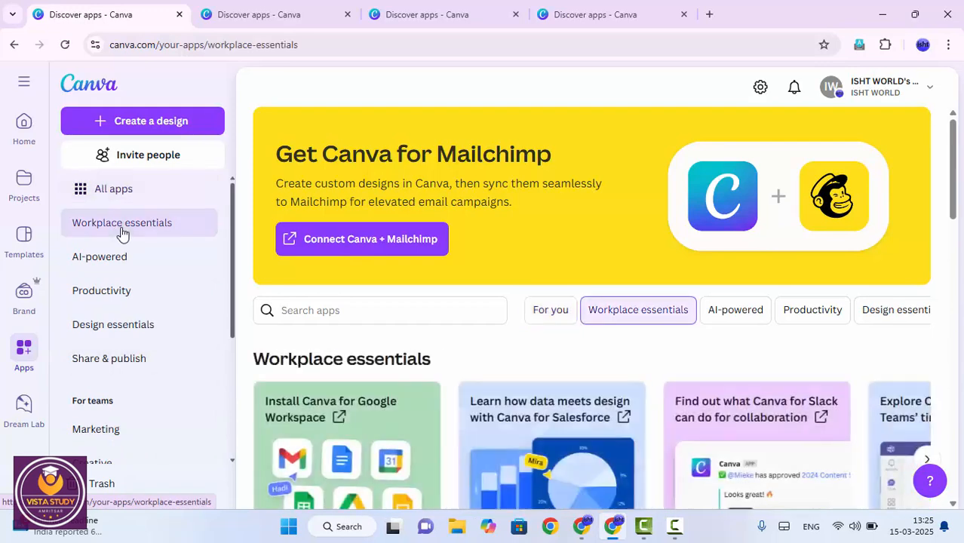
{"action": "scroll", "coordinate": [529, 332], "scroll_direction": "down", "scroll_amount": 2}
{"action": "scroll", "coordinate": [527, 351], "scroll_direction": "down", "scroll_amount": 2}
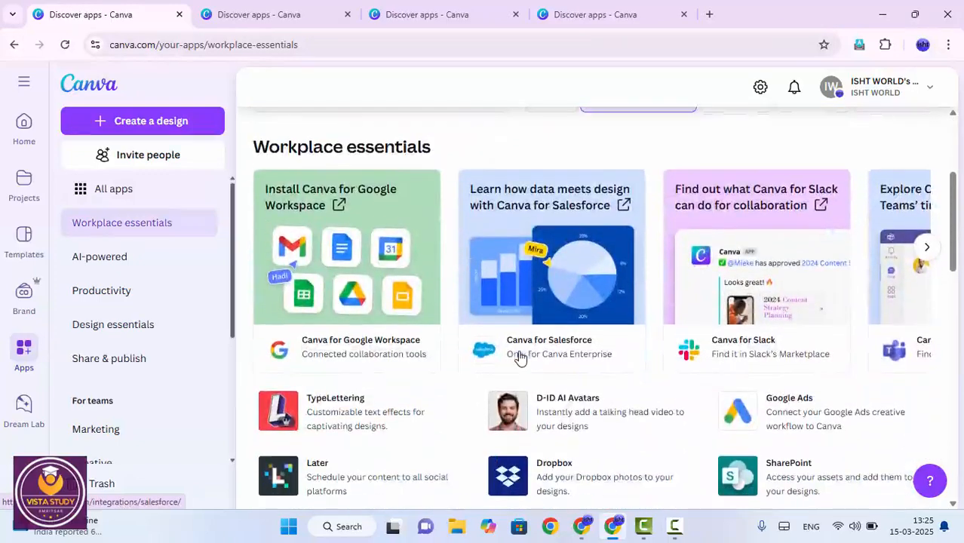
{"action": "left_click", "coordinate": [128, 270]}
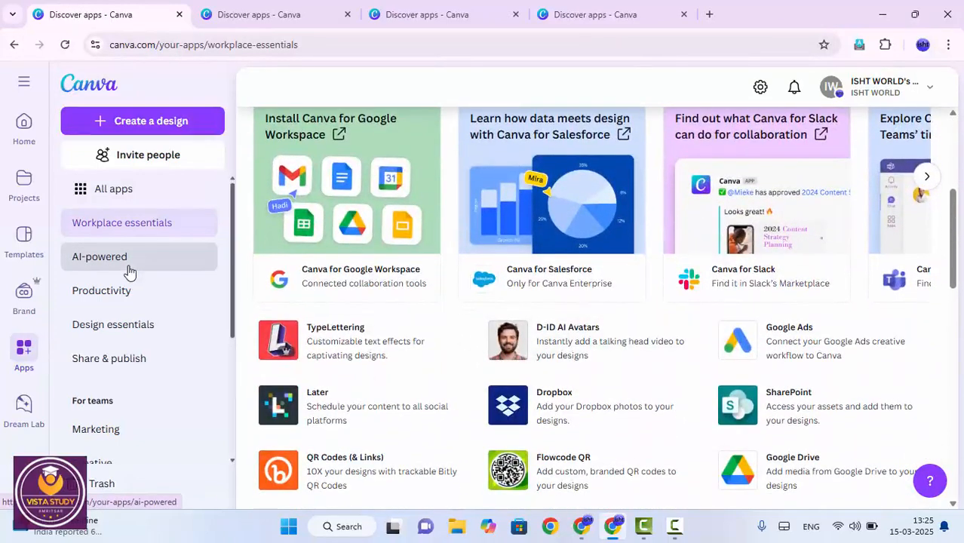
{"action": "left_click", "coordinate": [124, 300]}
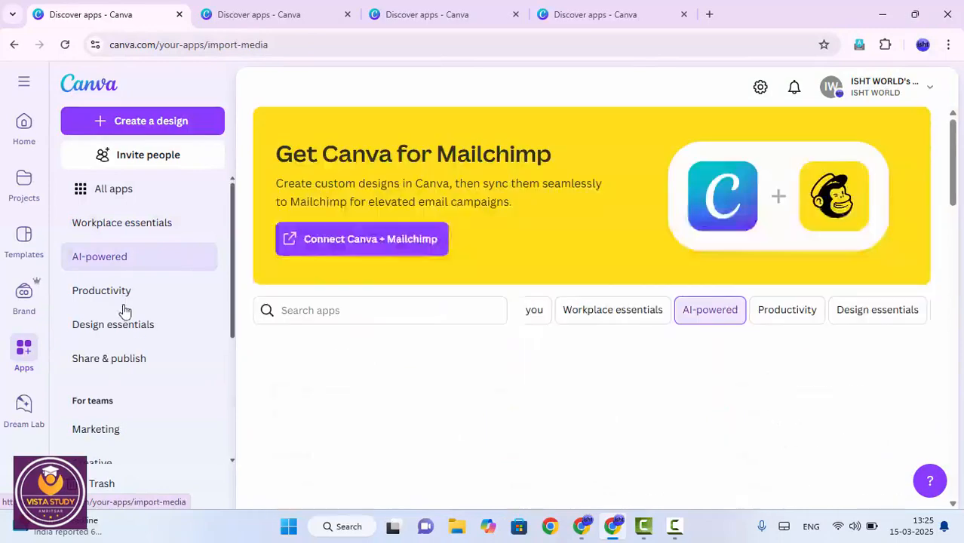
{"action": "left_click", "coordinate": [130, 332]}
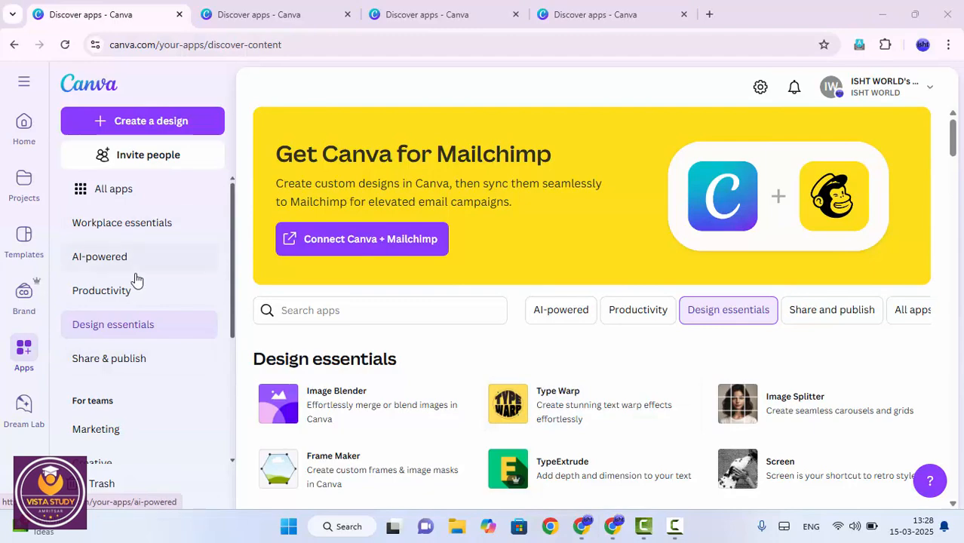
{"action": "scroll", "coordinate": [143, 276], "scroll_direction": "down", "scroll_amount": 2}
{"action": "scroll", "coordinate": [143, 272], "scroll_direction": "up", "scroll_amount": 2}
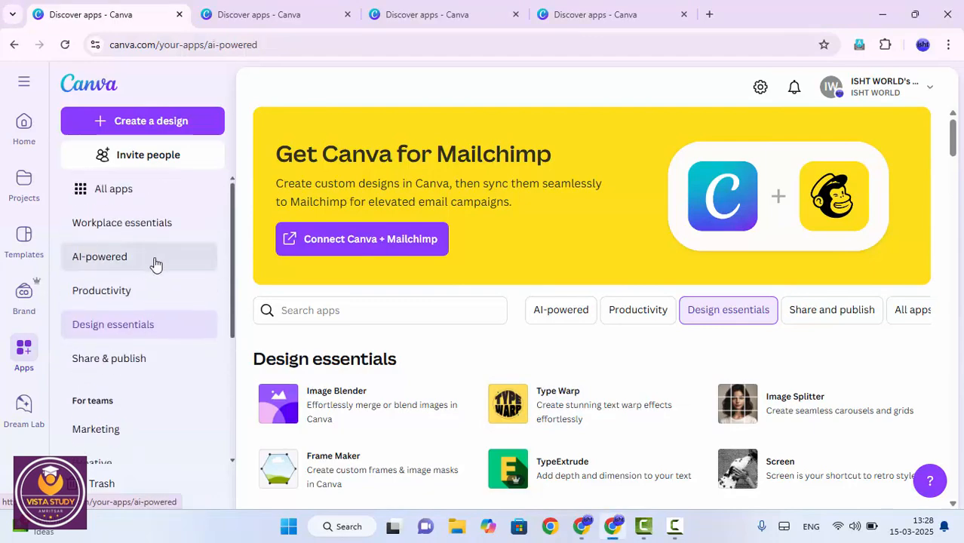
Step: Show the AI-powered apps and open the details of the Gen Logo app
{"action": "left_click", "coordinate": [155, 262]}
{"action": "scroll", "coordinate": [473, 354], "scroll_direction": "down", "scroll_amount": 2}
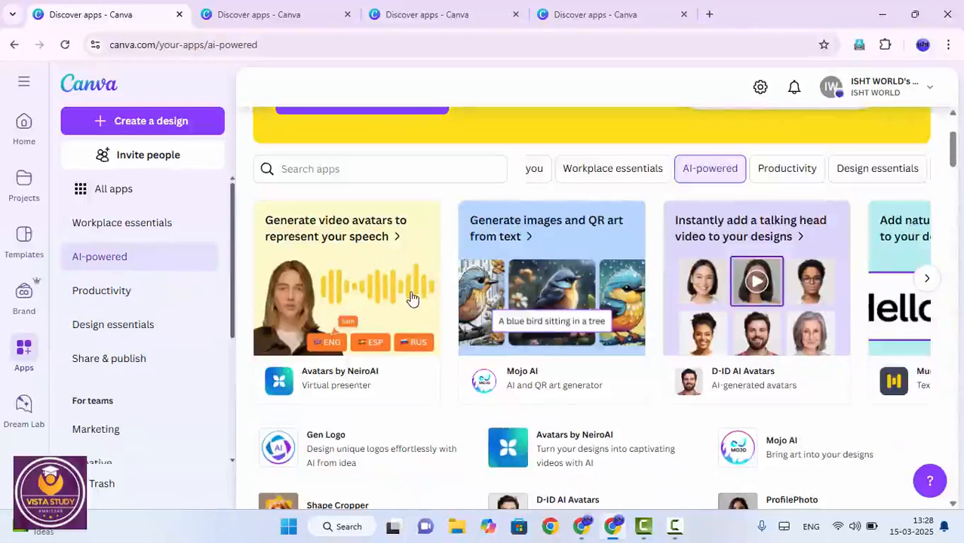
{"action": "scroll", "coordinate": [411, 299], "scroll_direction": "down", "scroll_amount": 2}
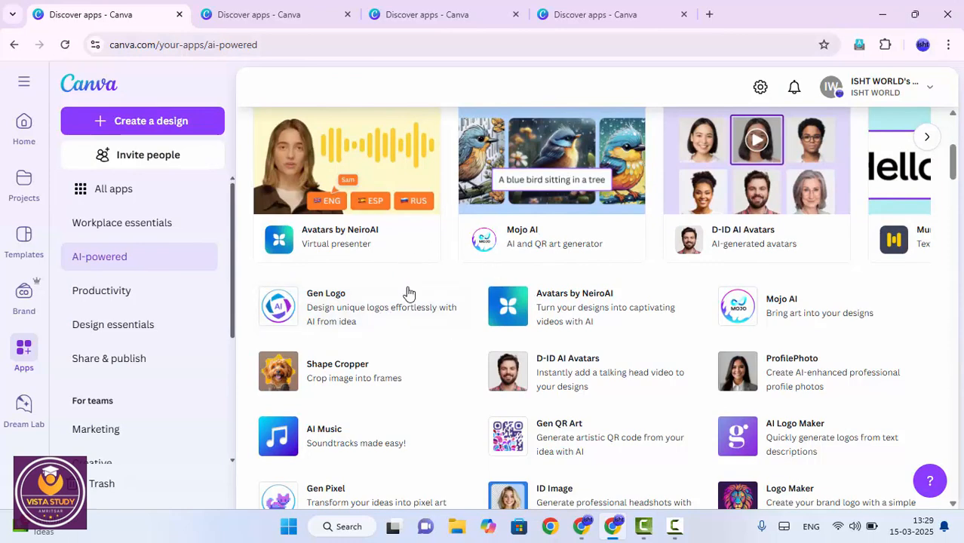
{"action": "left_click", "coordinate": [332, 315]}
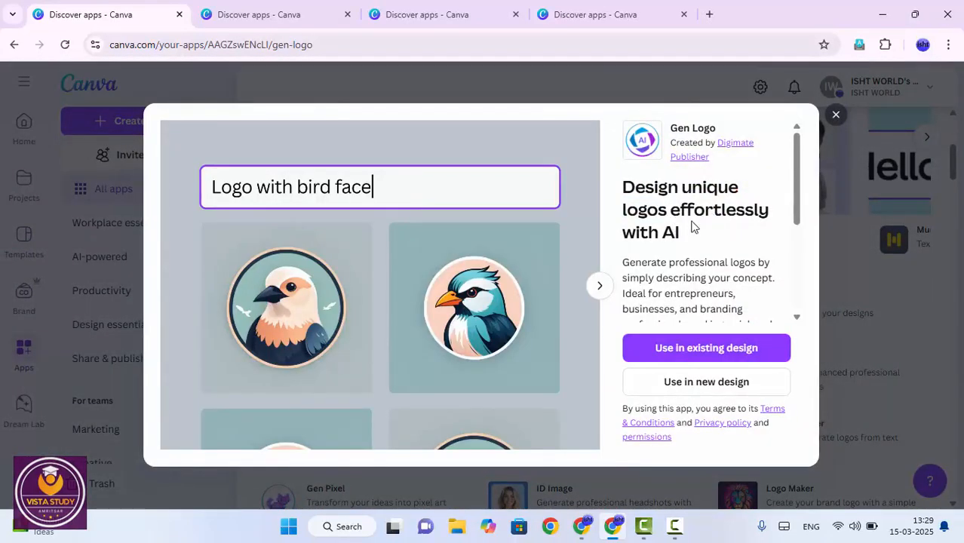
Step: Use Gen Logo in a new design with the Logo format of 500 × 500 px
{"action": "left_click", "coordinate": [704, 384]}
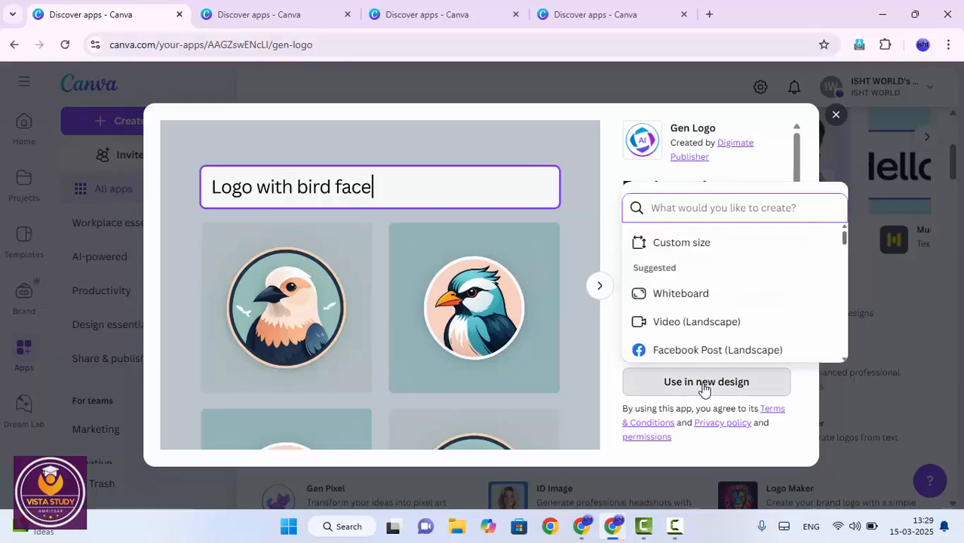
{"action": "scroll", "coordinate": [738, 274], "scroll_direction": "down", "scroll_amount": 4}
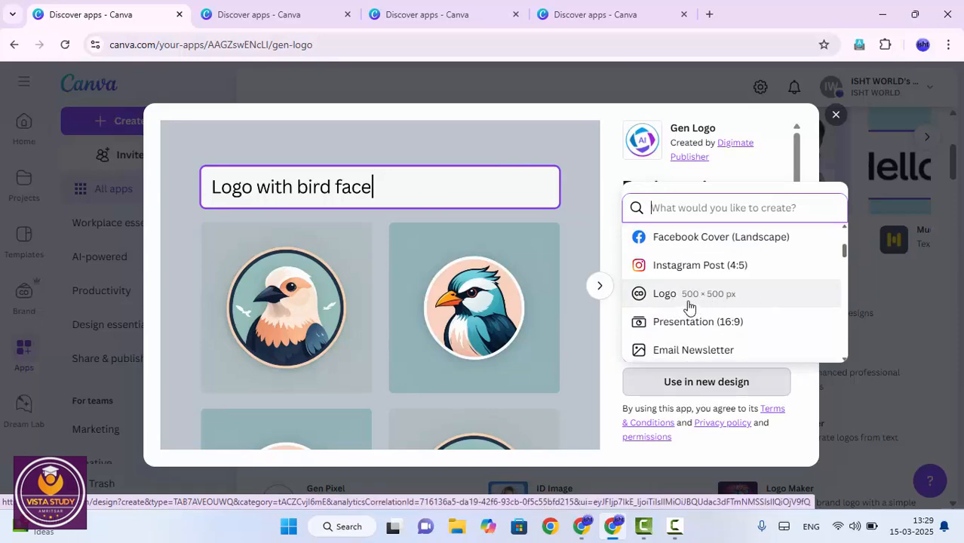
{"action": "left_click", "coordinate": [689, 305]}
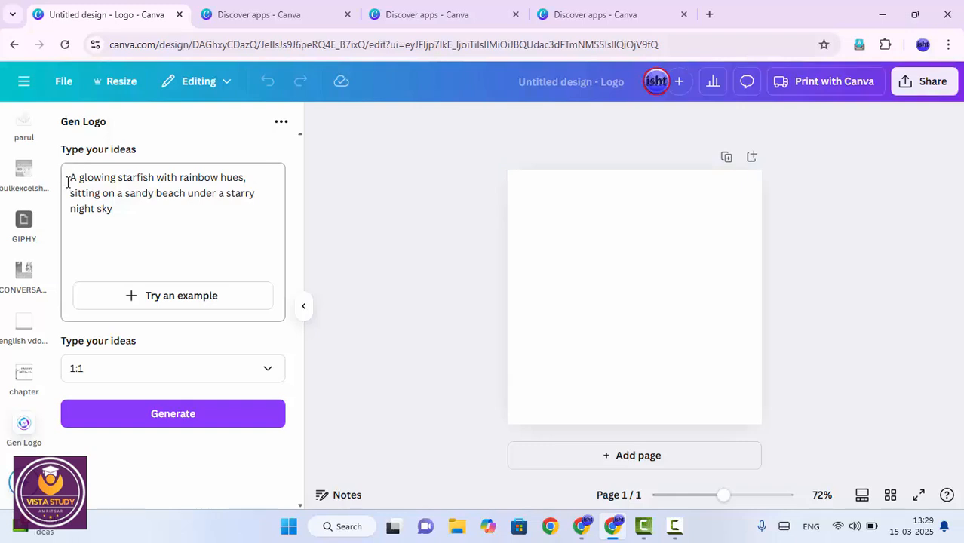
Step: Switch to ChatGPT and ask for a prompt to create a logo for online education using the Gen Logo app in Canva
{"action": "left_click_drag", "start_coordinate": [71, 184], "coordinate": [132, 219]}
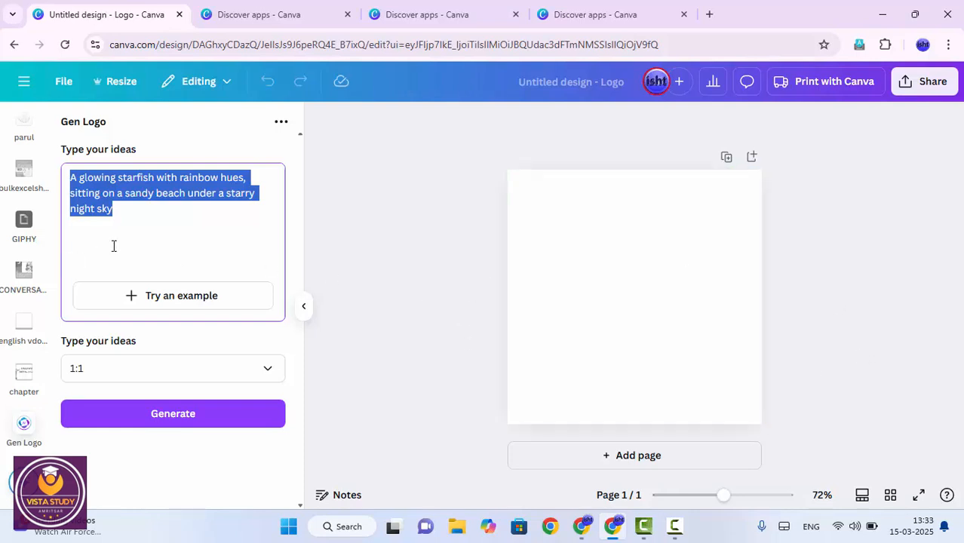
{"action": "key", "text": "alt+Tab"}
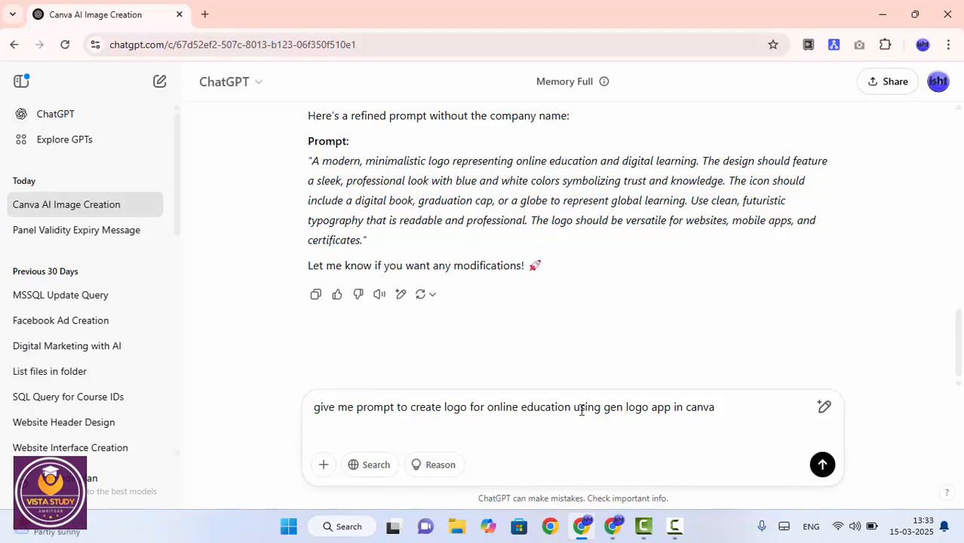
{"action": "left_click_drag", "start_coordinate": [603, 408], "coordinate": [677, 411]}
{"action": "left_click", "coordinate": [718, 407]}
{"action": "key", "text": "shift+Return"}
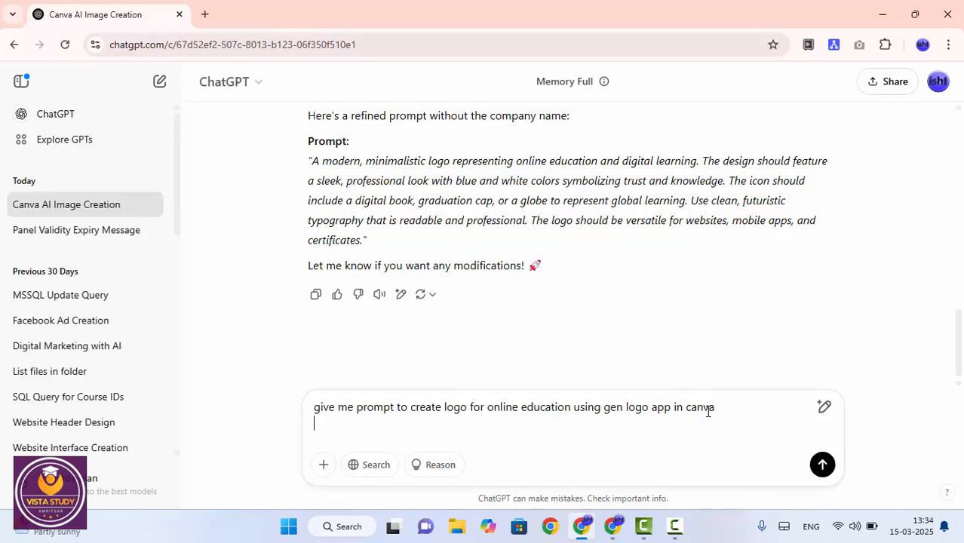
{"action": "left_click", "coordinate": [820, 465]}
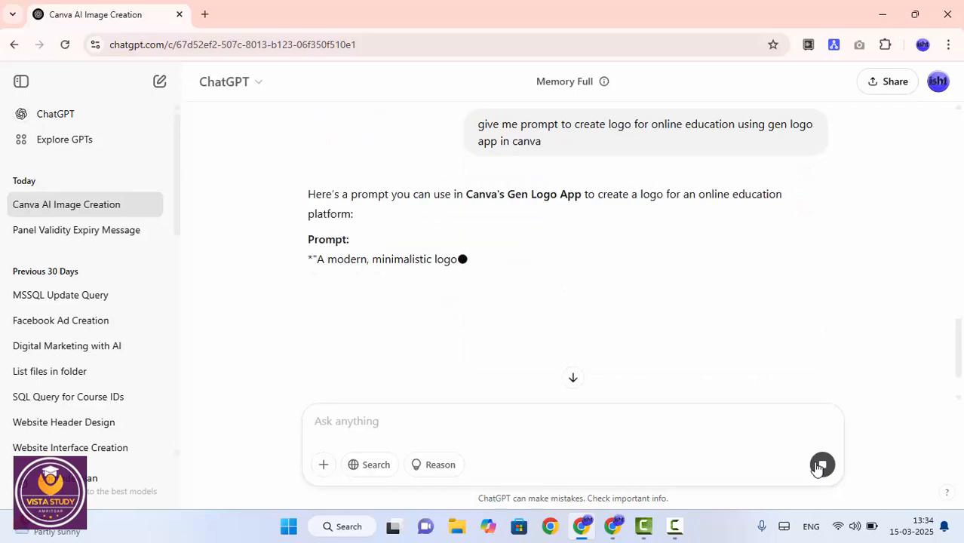
Step: Copy the full logo prompt text from ChatGPT's latest reply
{"action": "scroll", "coordinate": [691, 277], "scroll_direction": "down", "scroll_amount": 1}
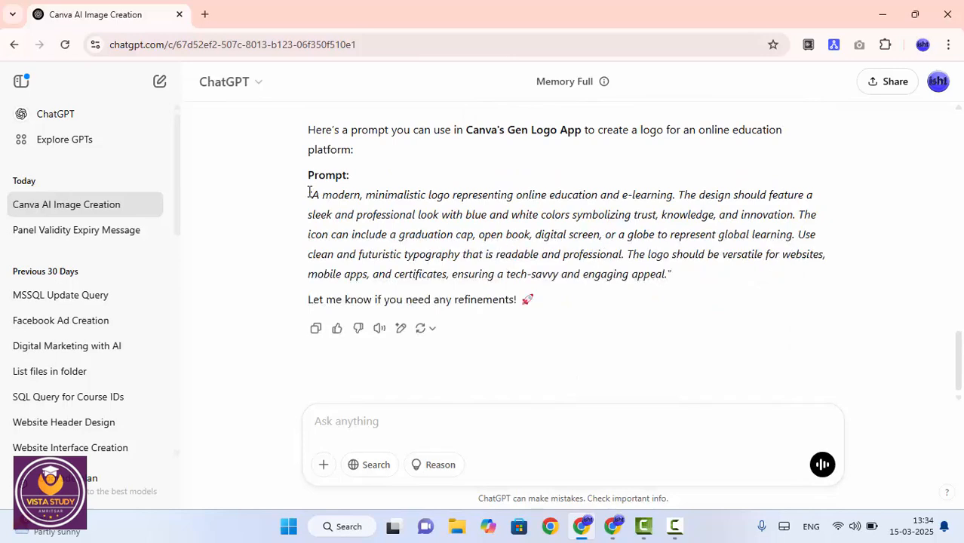
{"action": "left_click_drag", "start_coordinate": [315, 199], "coordinate": [674, 274]}
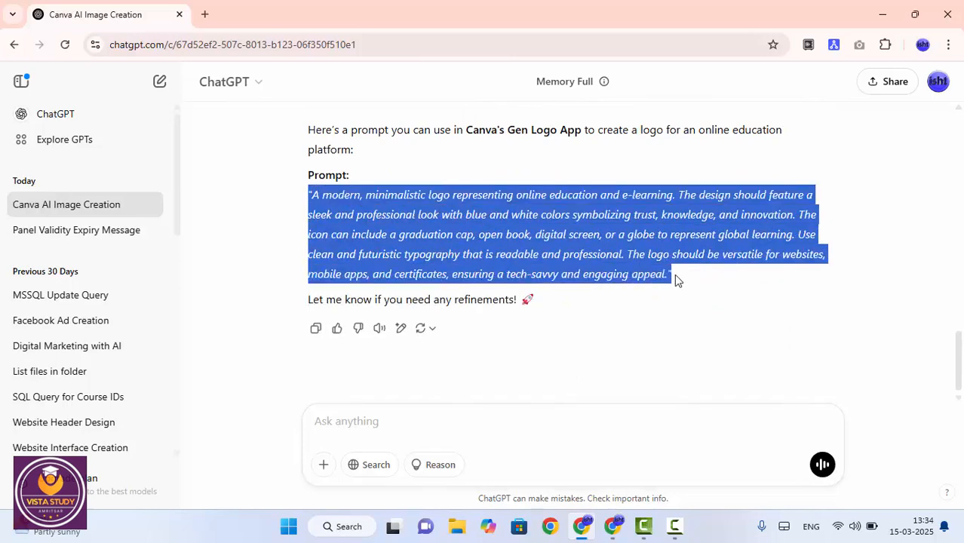
{"action": "right_click", "coordinate": [624, 236]}
{"action": "left_click", "coordinate": [547, 257]}
{"action": "right_click", "coordinate": [480, 228]}
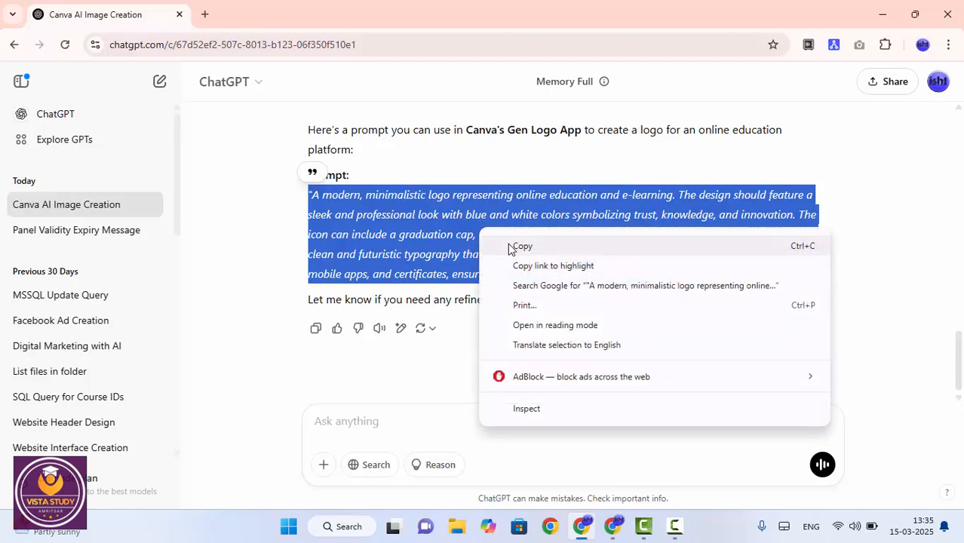
{"action": "left_click", "coordinate": [510, 246]}
Step: Switch back to Canva, replace Gen Logo's sample idea with the copied prompt and remove its opening quotation mark
{"action": "key", "text": "alt+Tab"}
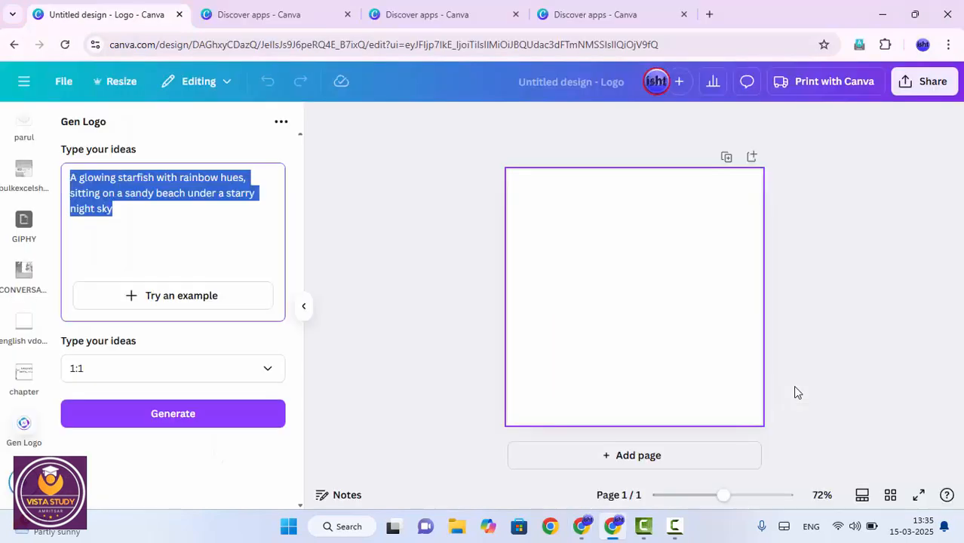
{"action": "key", "text": "ctrl+v"}
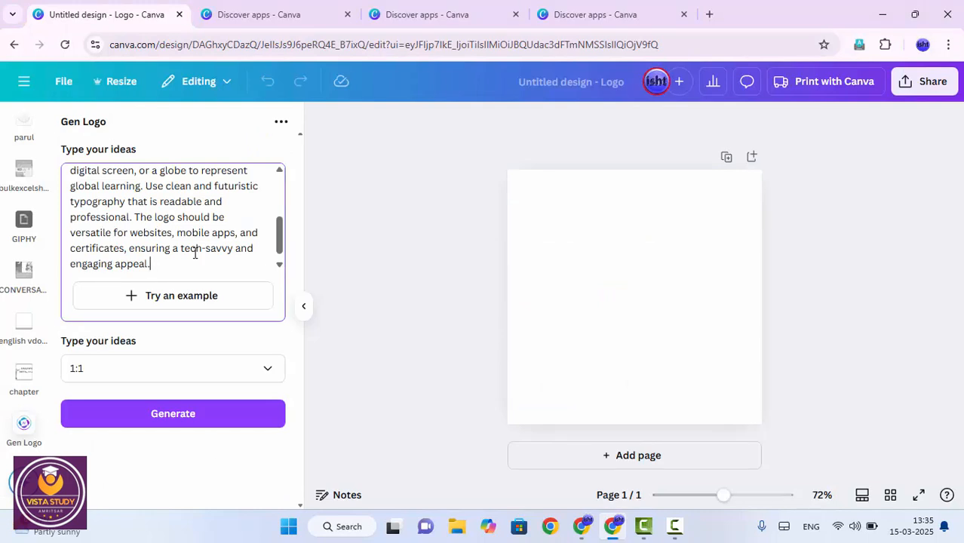
{"action": "scroll", "coordinate": [193, 255], "scroll_direction": "up", "scroll_amount": 3}
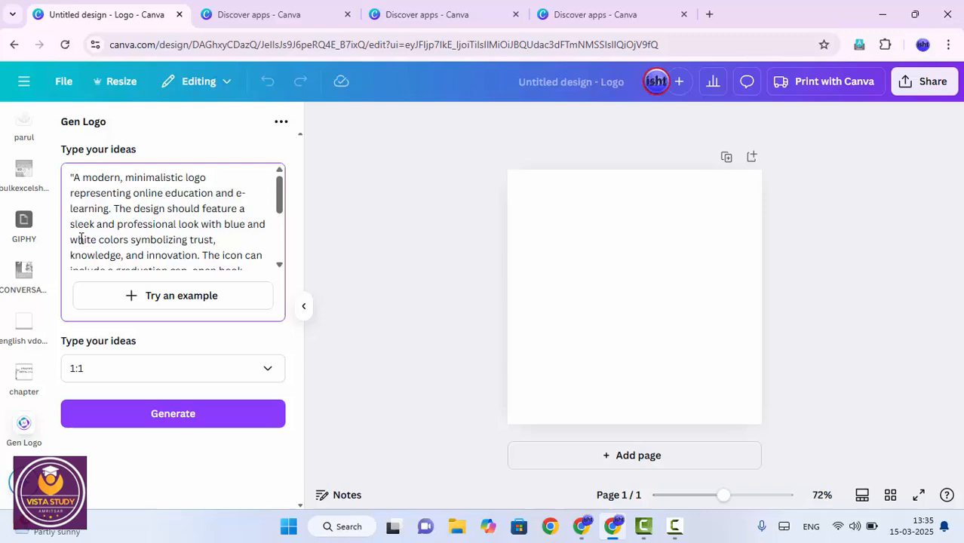
{"action": "key", "text": "ctrl+Home"}
{"action": "key", "text": "Delete"}
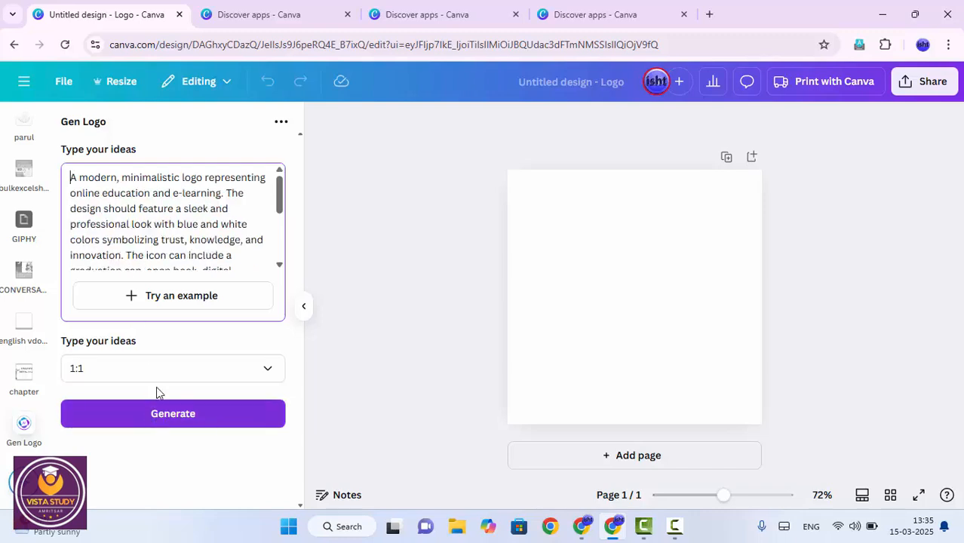
Step: Check the aspect ratio options, keep 1:1 and generate the logo
{"action": "left_click", "coordinate": [122, 368]}
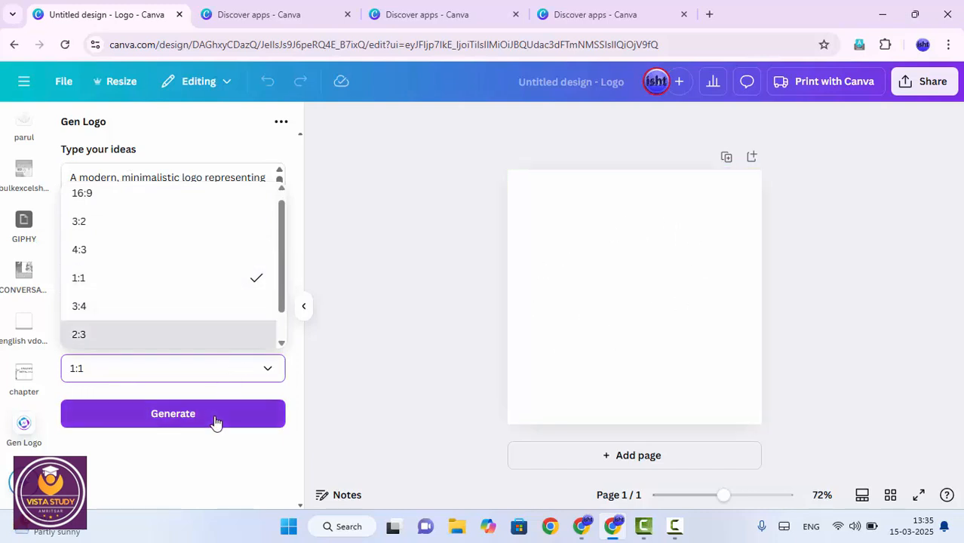
{"action": "left_click", "coordinate": [194, 452]}
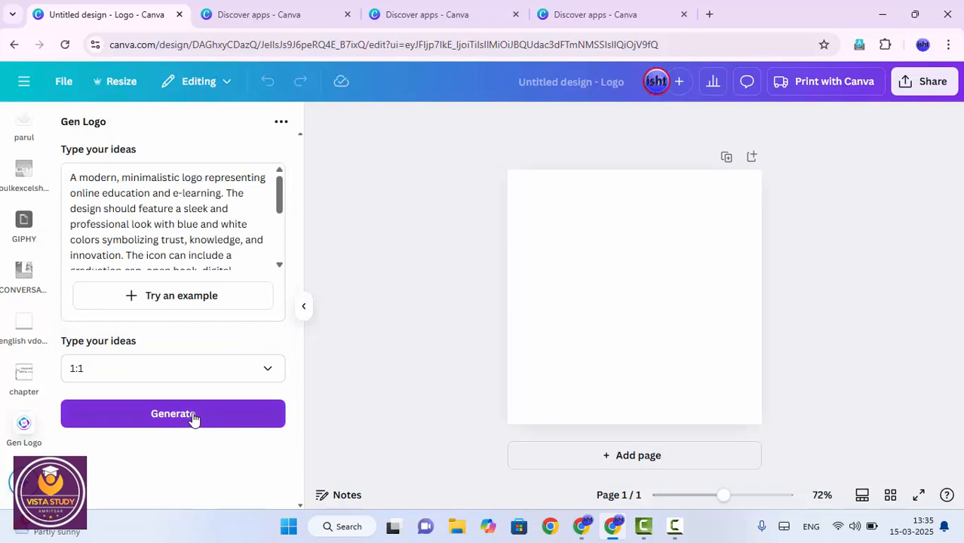
{"action": "left_click", "coordinate": [194, 415]}
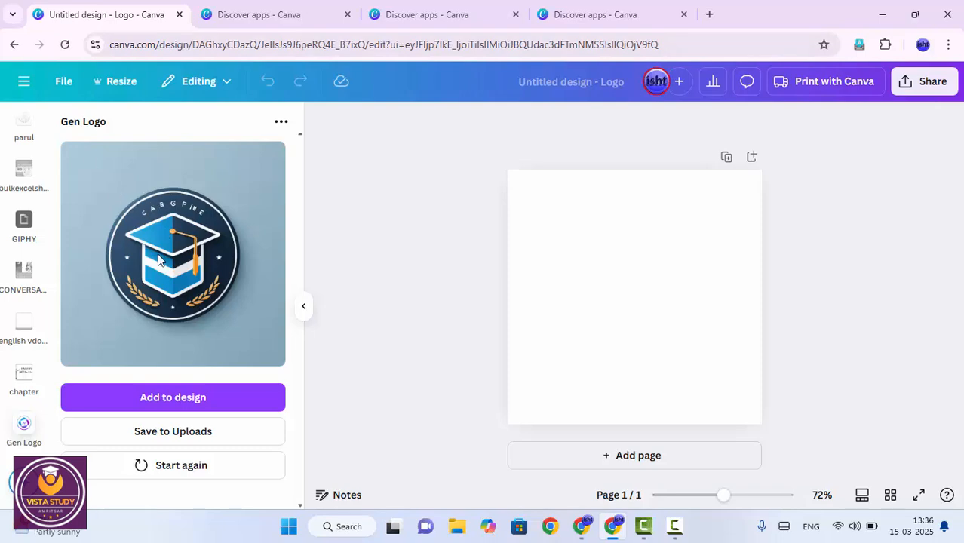
Step: Add the generated logo to the design, align it to the page's upper-left corner and enlarge it to cover the page
{"action": "left_click", "coordinate": [178, 403]}
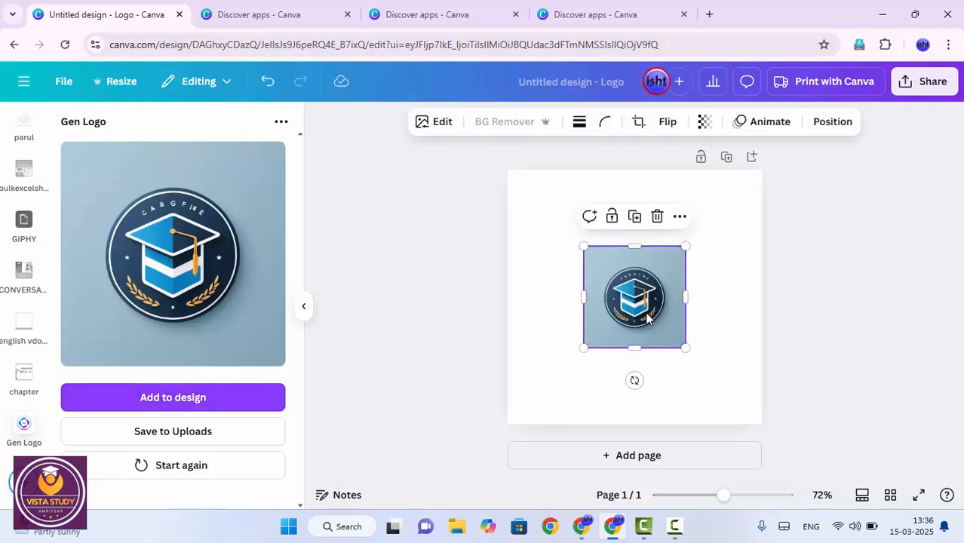
{"action": "left_click_drag", "start_coordinate": [647, 318], "coordinate": [570, 243]}
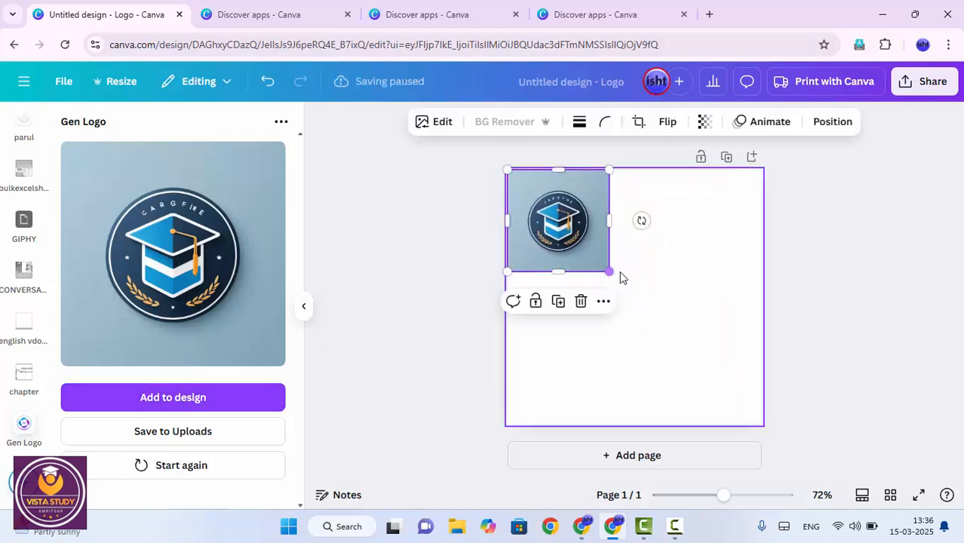
{"action": "left_click_drag", "start_coordinate": [610, 272], "coordinate": [777, 398]}
{"action": "left_click", "coordinate": [770, 374]}
{"action": "left_click", "coordinate": [734, 372]}
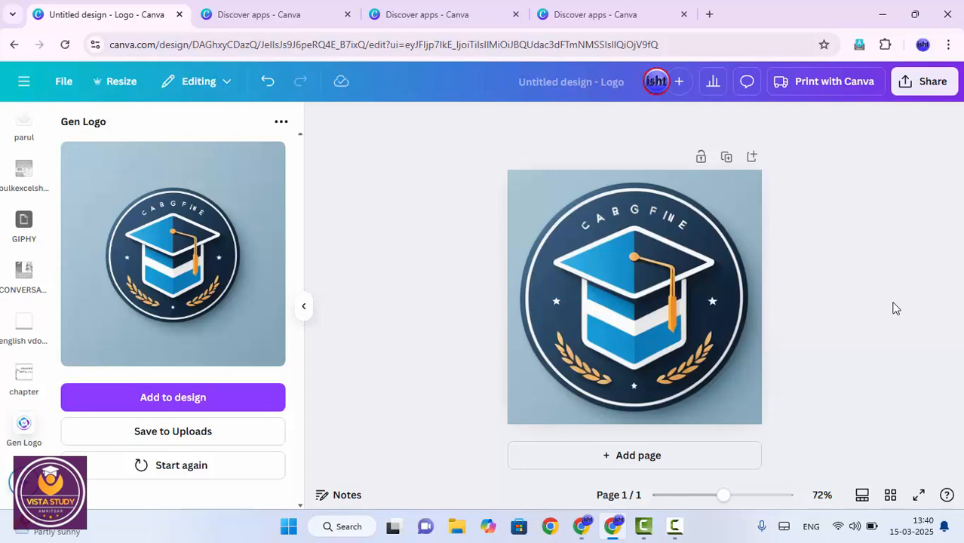
Step: Remove the background of the logo image on the page
{"action": "left_click", "coordinate": [721, 306]}
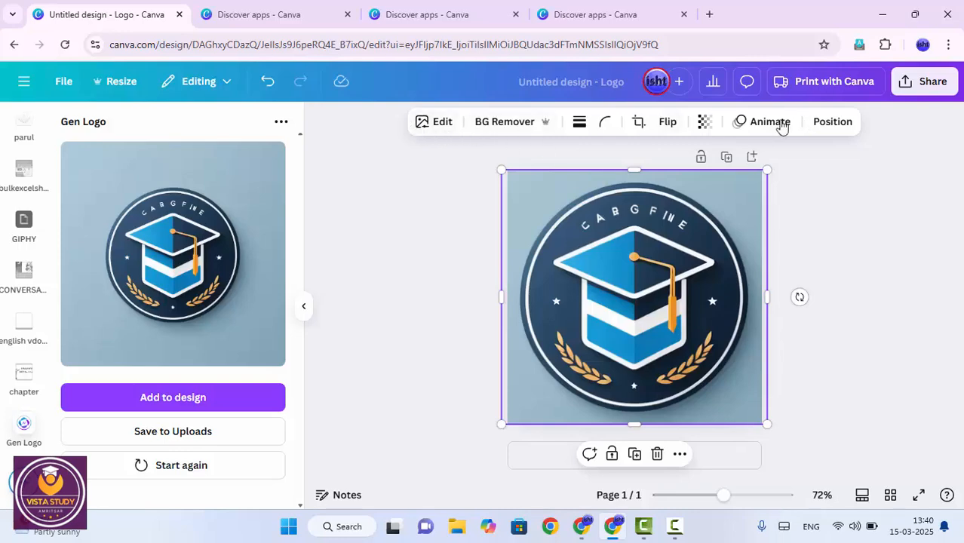
{"action": "left_click", "coordinate": [443, 122]}
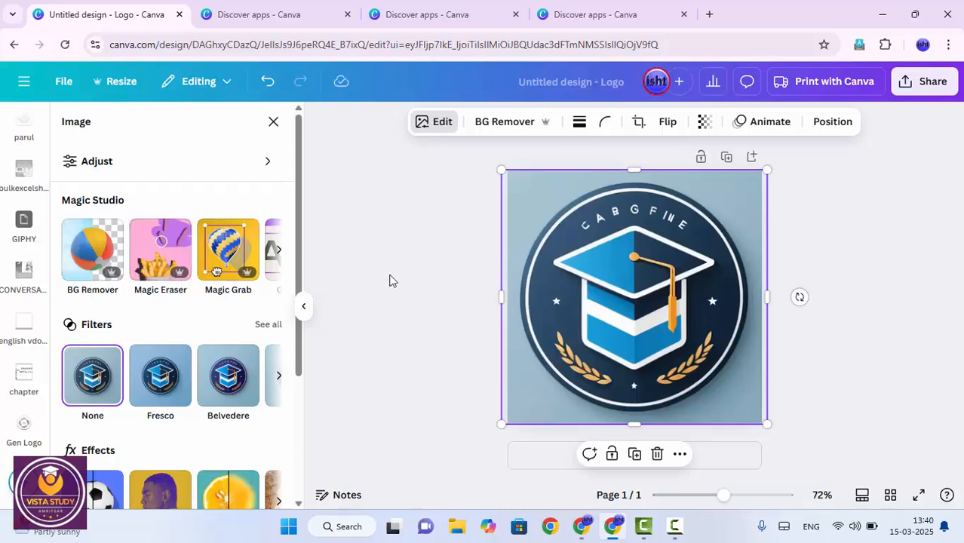
{"action": "left_click", "coordinate": [92, 249]}
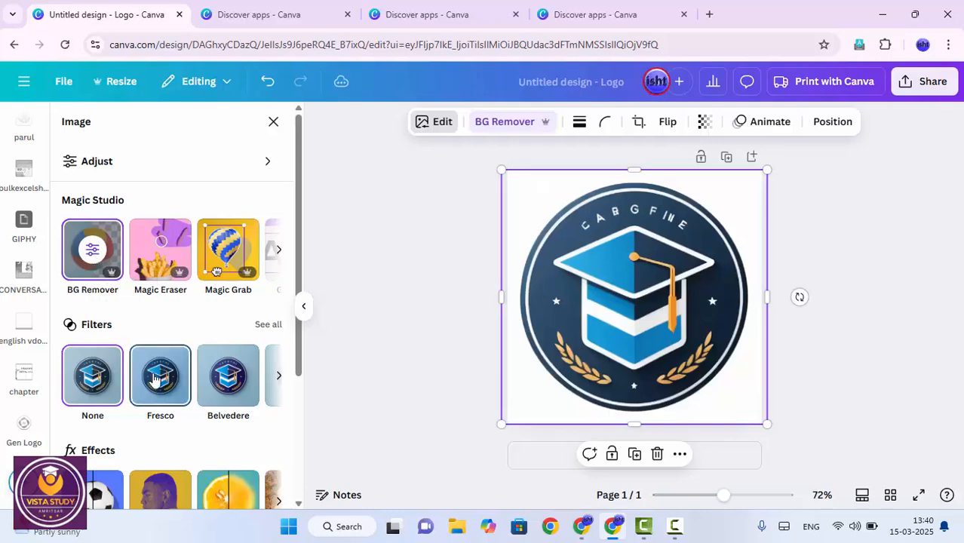
Step: Try the Fresco, Belvedere and Flint filters on the logo, ending with Flint, and leave the image editing options
{"action": "left_click", "coordinate": [228, 381]}
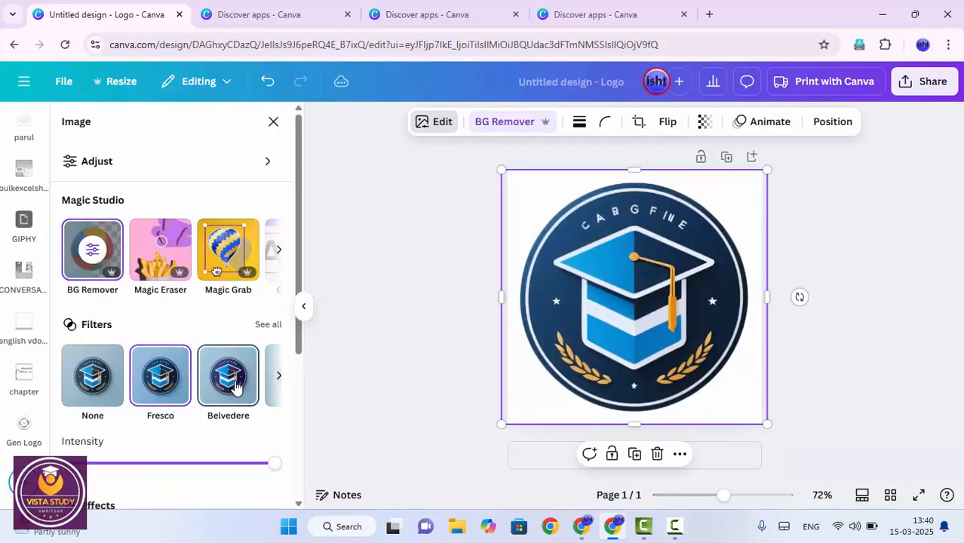
{"action": "left_click", "coordinate": [251, 382]}
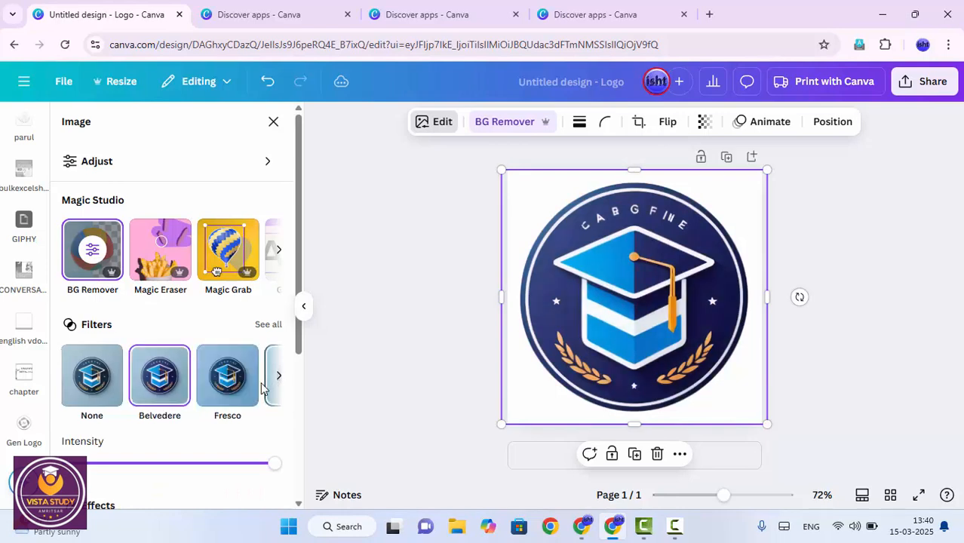
{"action": "left_click", "coordinate": [235, 383]}
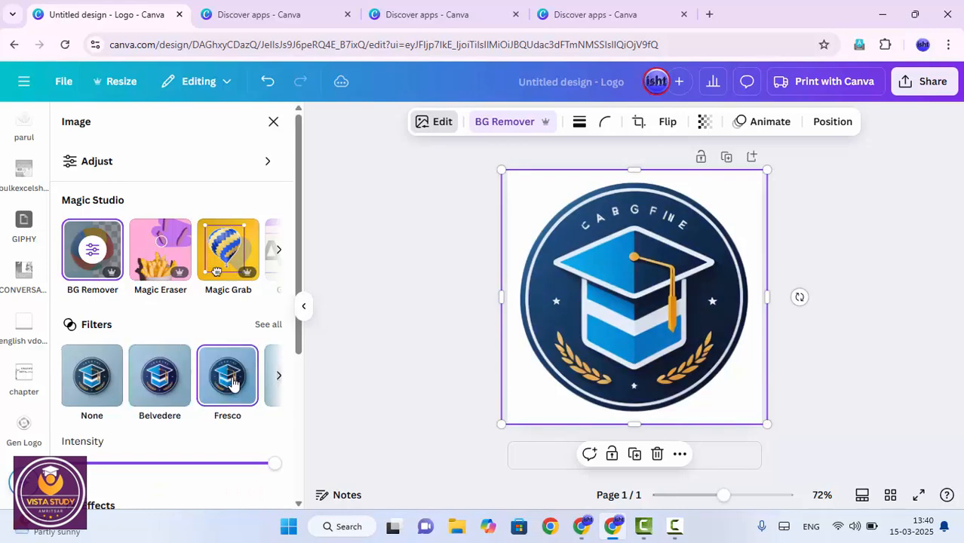
{"action": "left_click", "coordinate": [276, 384]}
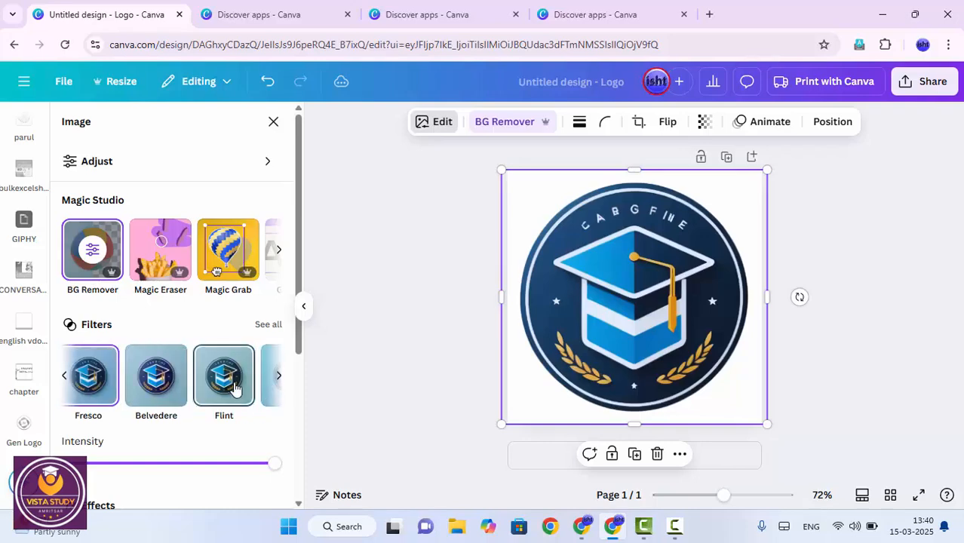
{"action": "left_click", "coordinate": [236, 386]}
{"action": "left_click", "coordinate": [404, 330]}
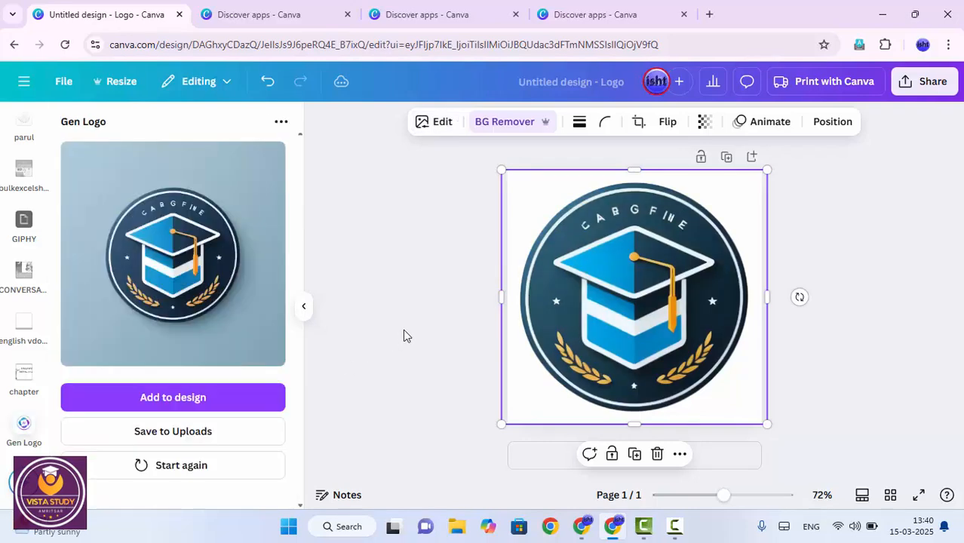
Step: Undo the filter changes and the background removal on the logo
{"action": "key", "text": "ctrl+z"}
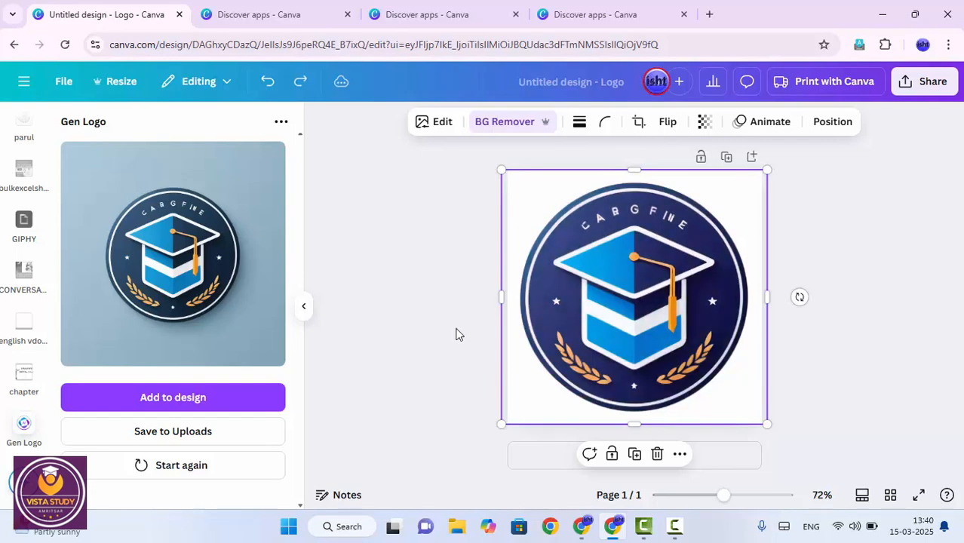
{"action": "left_click", "coordinate": [865, 277]}
{"action": "key", "text": "ctrl+z"}
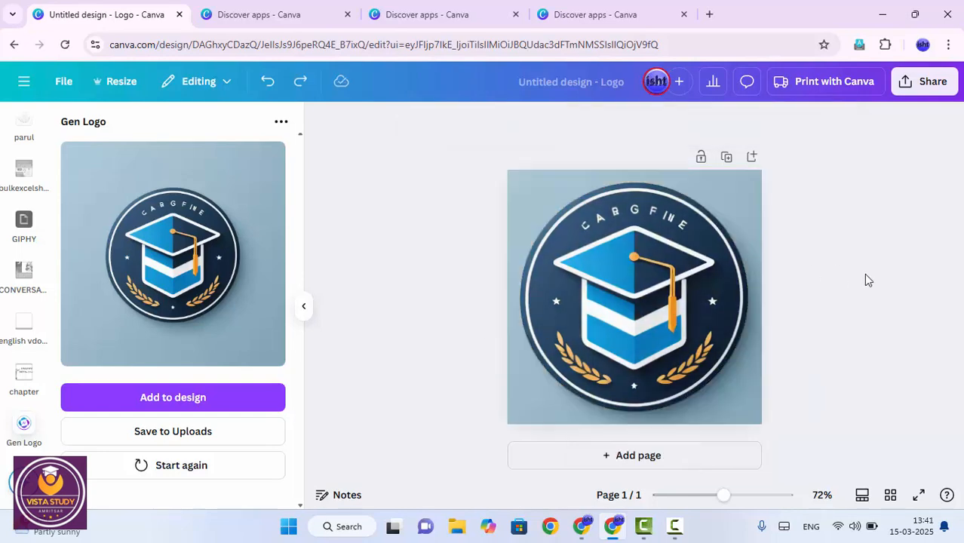
Step: Examine the logo's image editing options, including the filters, effects, apps and the Blur effect's brush settings
{"action": "left_click", "coordinate": [746, 274]}
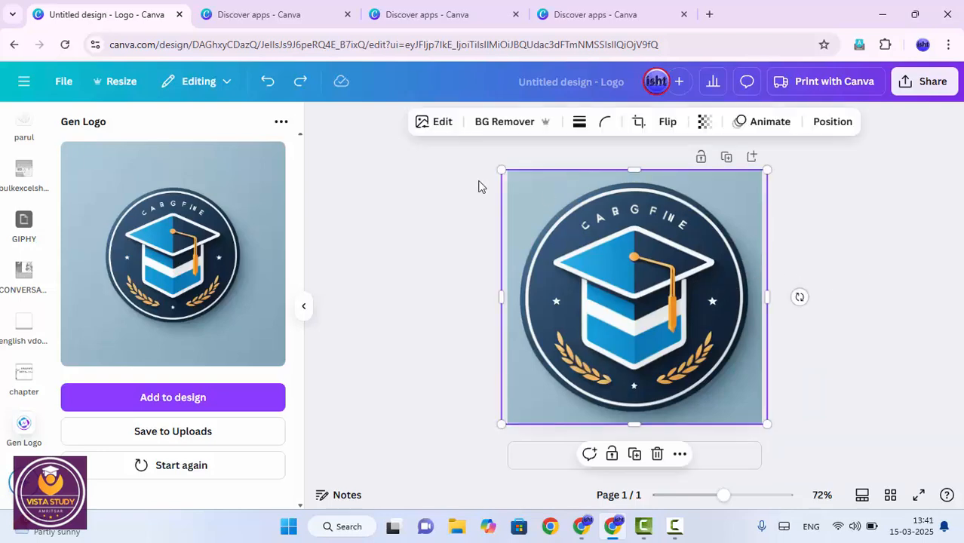
{"action": "left_click", "coordinate": [442, 125]}
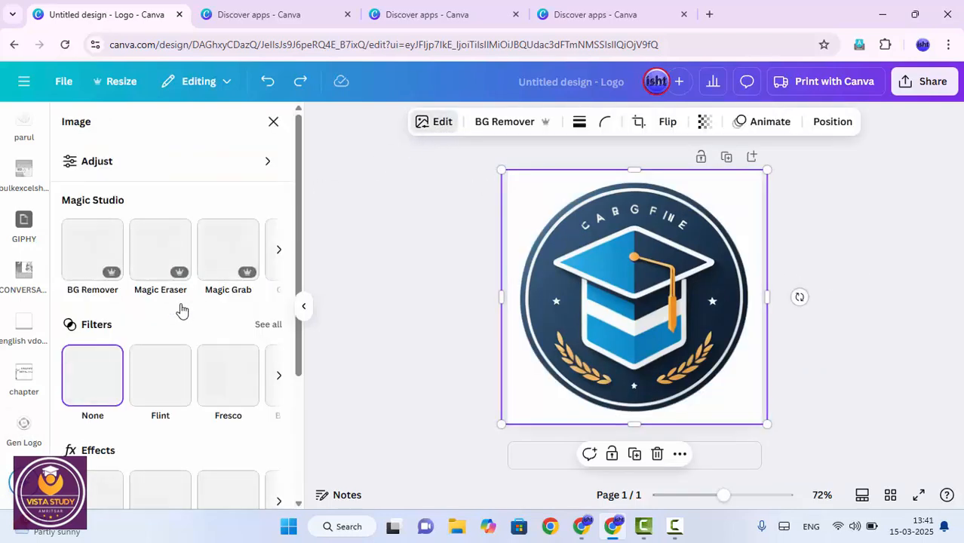
{"action": "scroll", "coordinate": [248, 402], "scroll_direction": "down", "scroll_amount": 2}
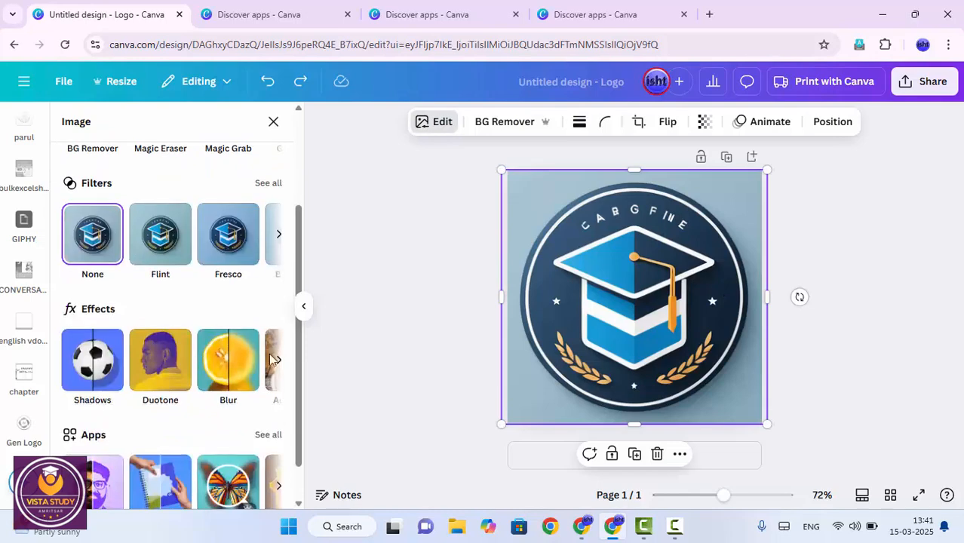
{"action": "left_click", "coordinate": [279, 240]}
{"action": "left_click", "coordinate": [279, 234]}
{"action": "left_click", "coordinate": [279, 235]}
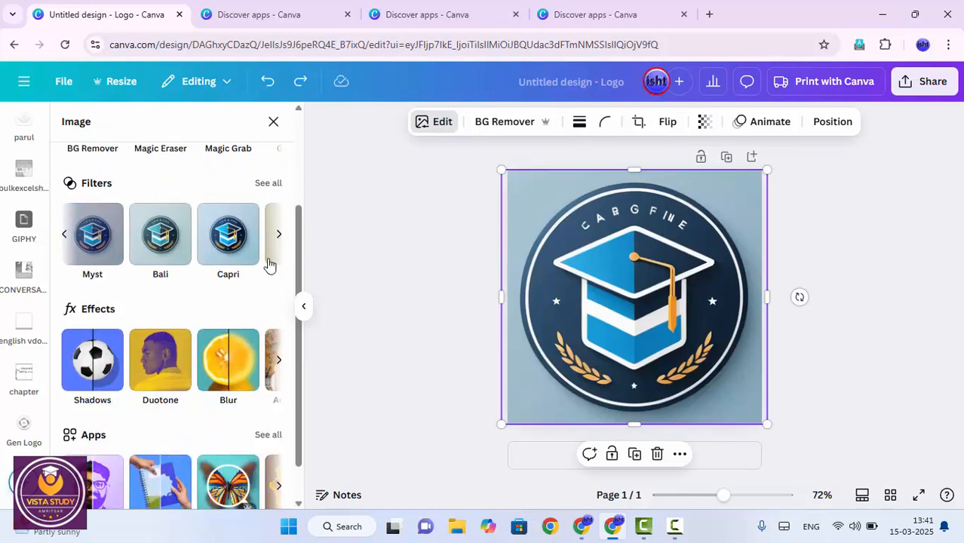
{"action": "scroll", "coordinate": [113, 366], "scroll_direction": "down", "scroll_amount": 1}
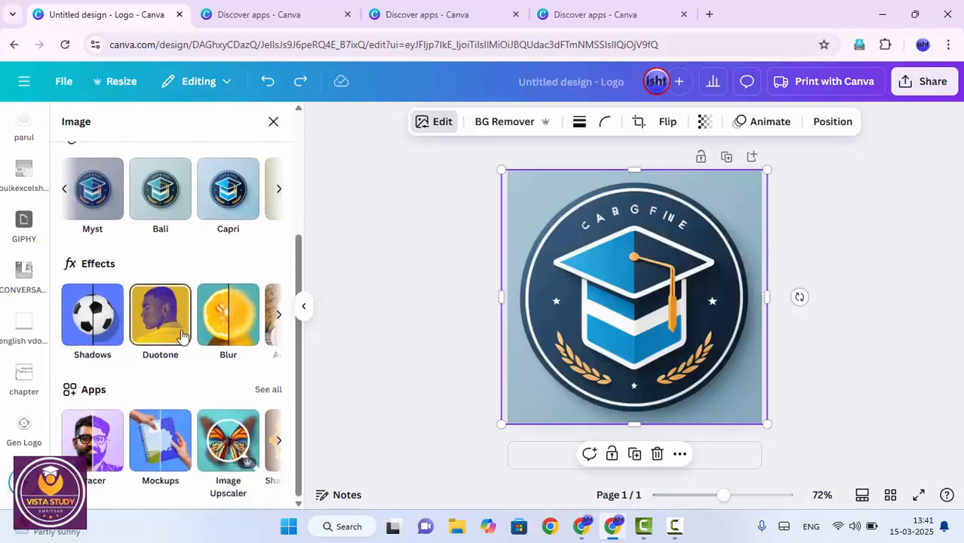
{"action": "left_click", "coordinate": [232, 338]}
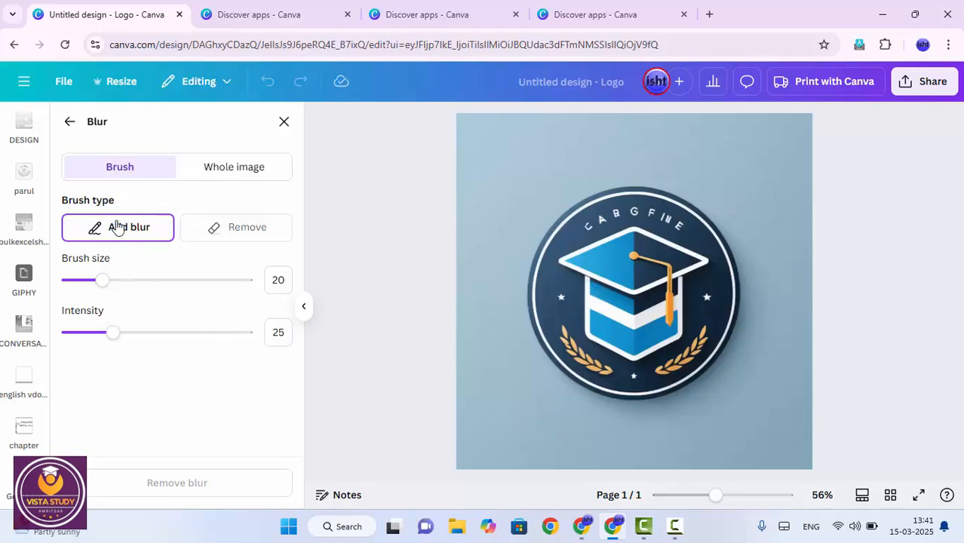
{"action": "left_click", "coordinate": [70, 122]}
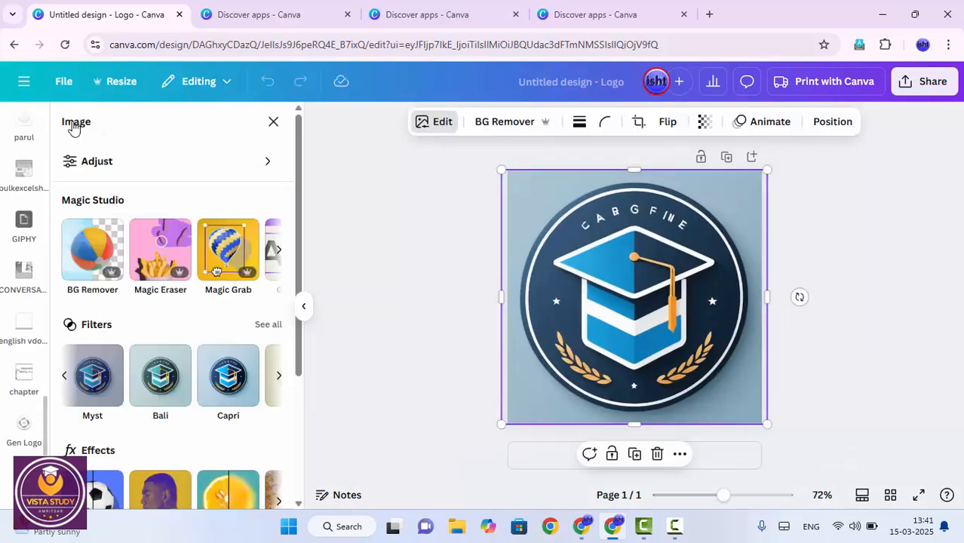
{"action": "scroll", "coordinate": [198, 343], "scroll_direction": "down", "scroll_amount": 1}
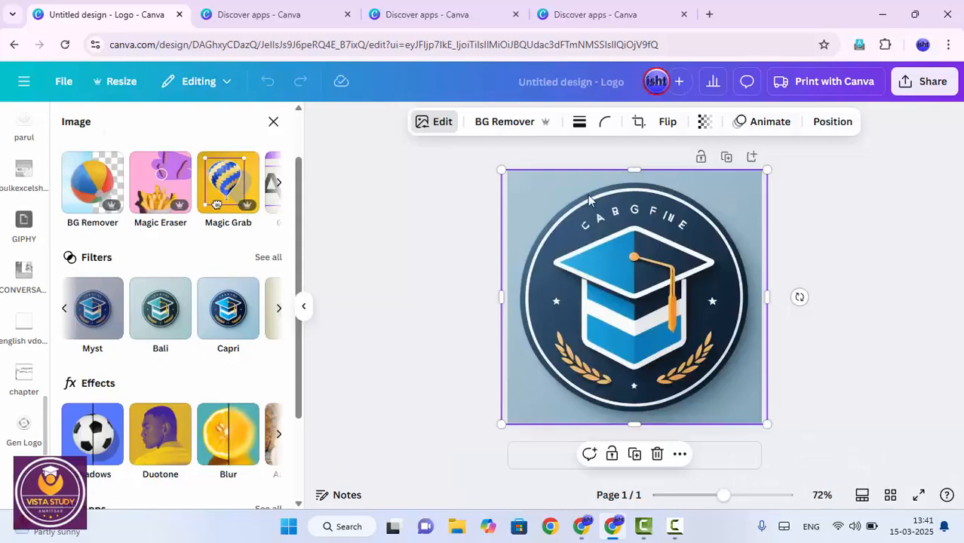
Step: Add a blank second page to the design and start Gen Logo again with its prompt open for editing
{"action": "left_click", "coordinate": [881, 302]}
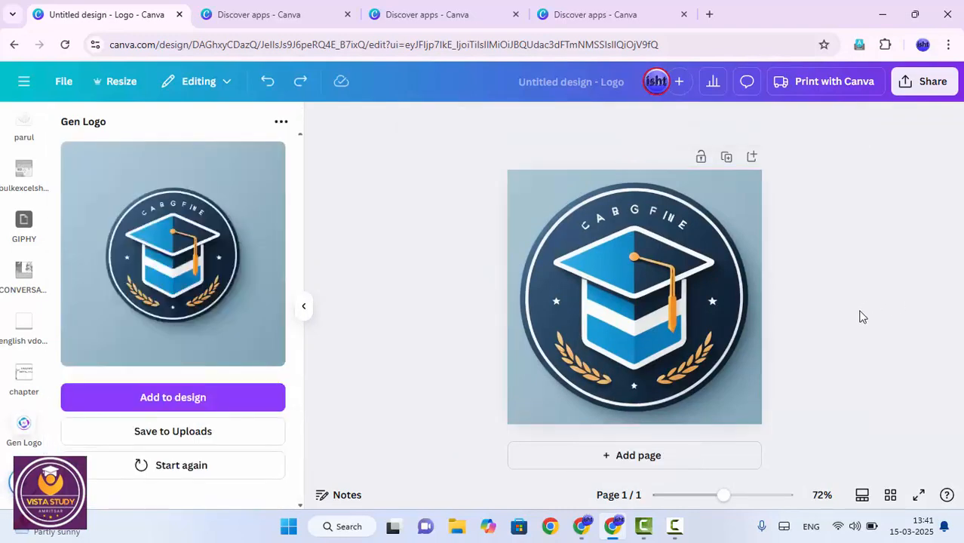
{"action": "left_click", "coordinate": [659, 466]}
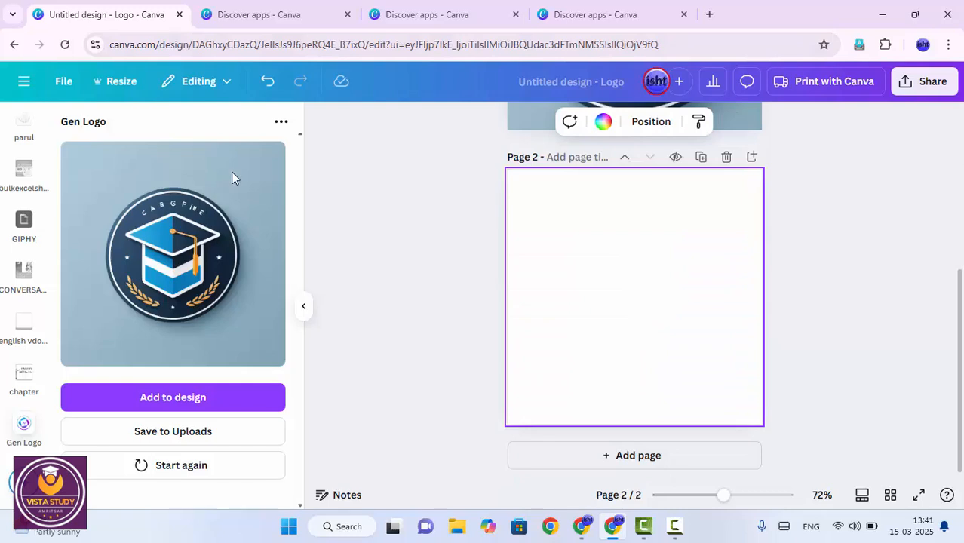
{"action": "left_click", "coordinate": [201, 473]}
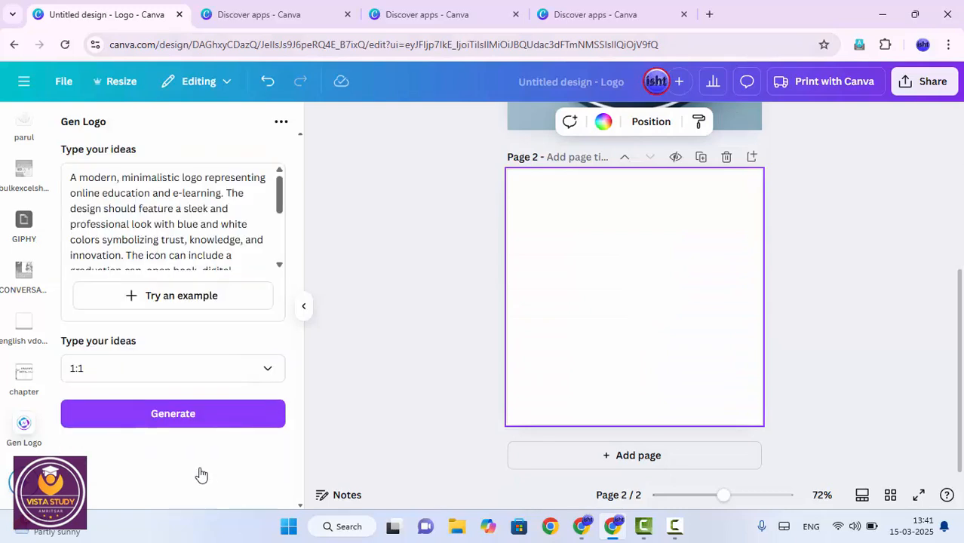
{"action": "left_click", "coordinate": [184, 230]}
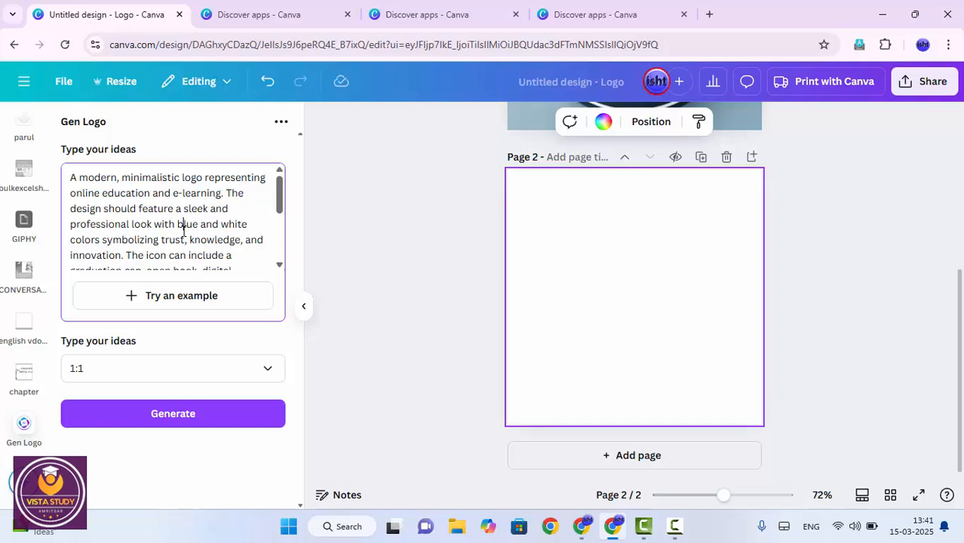
Step: Switch to ChatGPT and send the follow-up request "provide me 3d type logo not simple one"
{"action": "key", "text": "alt+Tab"}
{"action": "type", "text": "provi"}
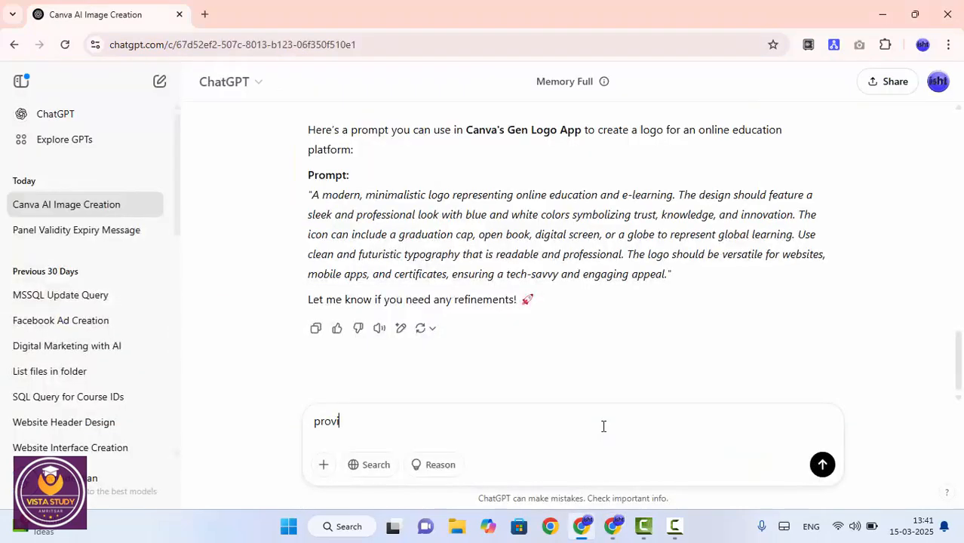
{"action": "type", "text": "de me 3d type logo n"}
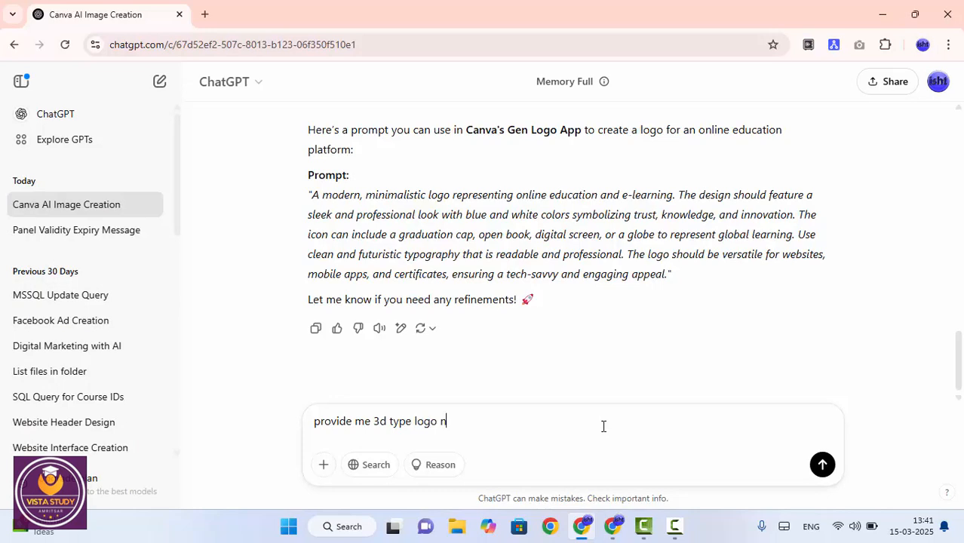
{"action": "type", "text": "ot simple one"}
{"action": "key", "text": "Return"}
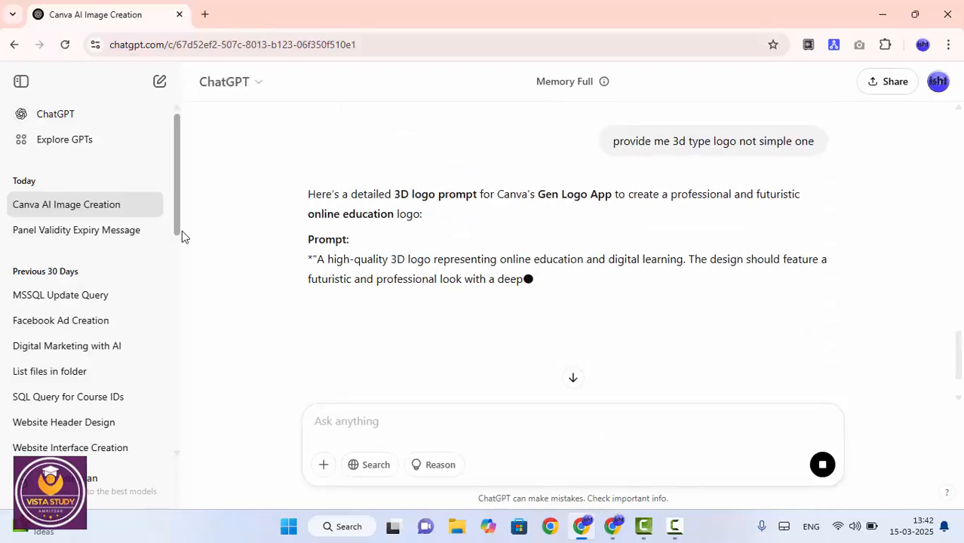
Step: Copy ChatGPT's 3D logo prompt, replace the existing Gen Logo prompt in Canva with it, and generate the logo at 1:1
{"action": "scroll", "coordinate": [366, 289], "scroll_direction": "down", "scroll_amount": 1}
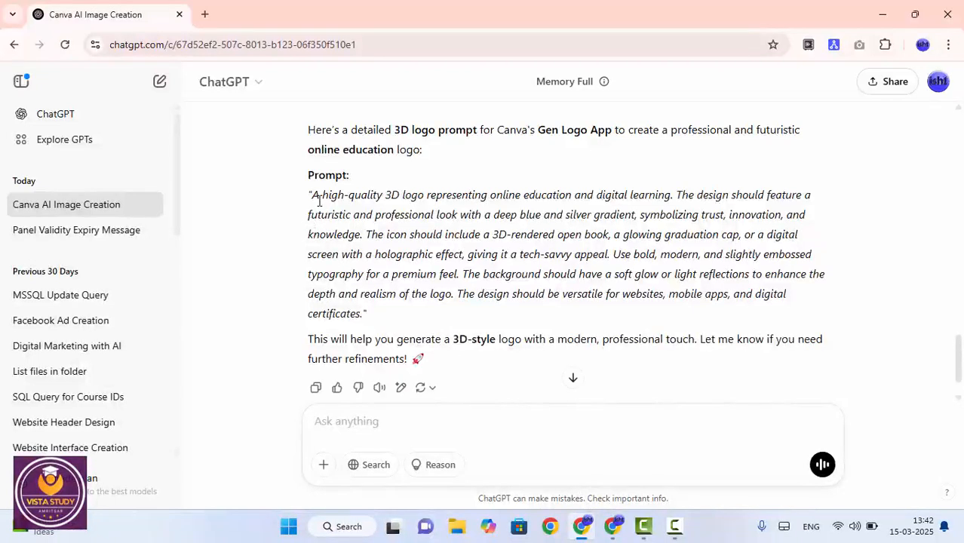
{"action": "left_click_drag", "start_coordinate": [315, 194], "coordinate": [363, 314]}
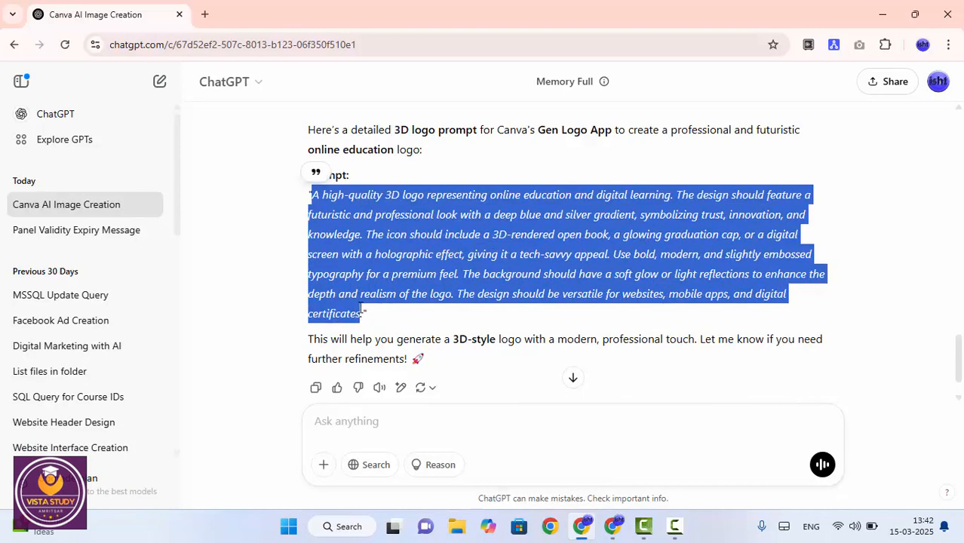
{"action": "key", "text": "alt+Tab"}
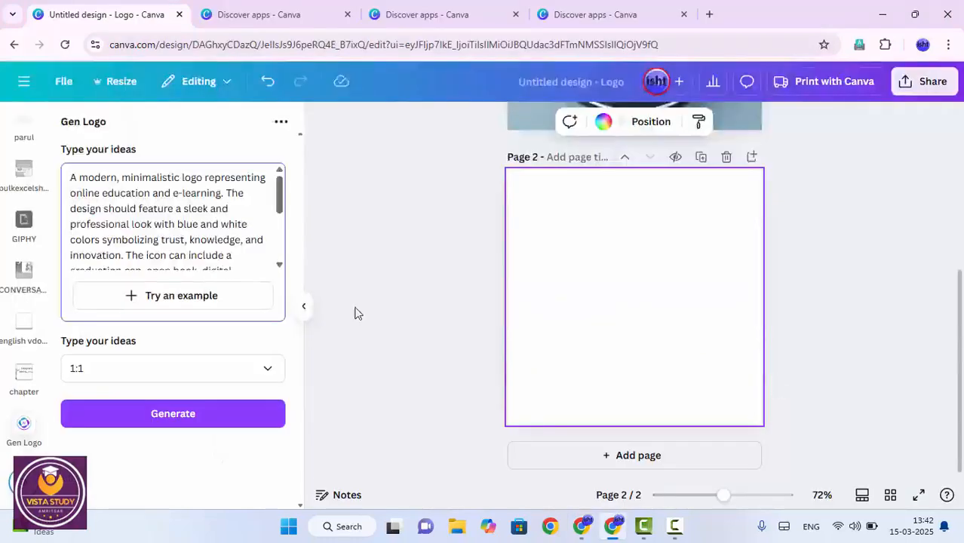
{"action": "key", "text": "ctrl+a"}
{"action": "key", "text": "ctrl+v"}
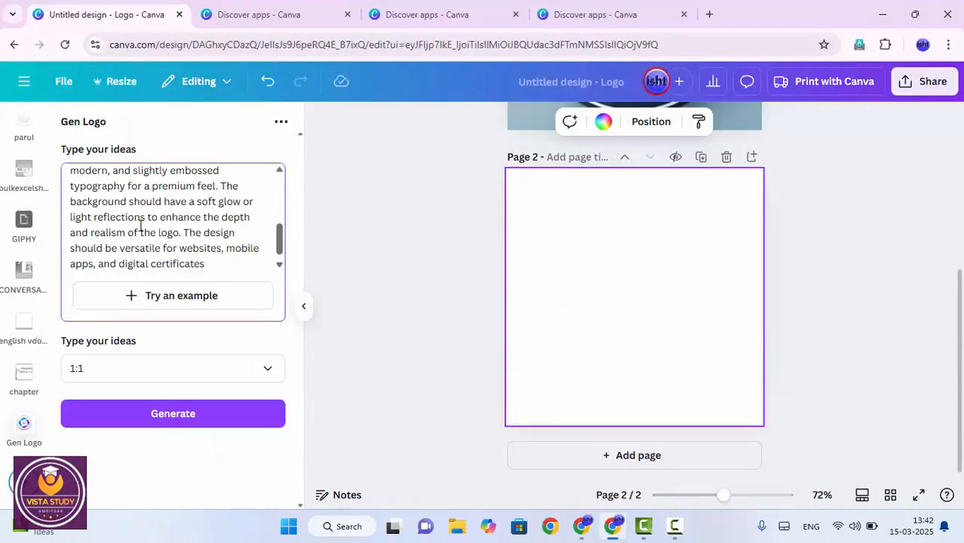
{"action": "left_click", "coordinate": [175, 415]}
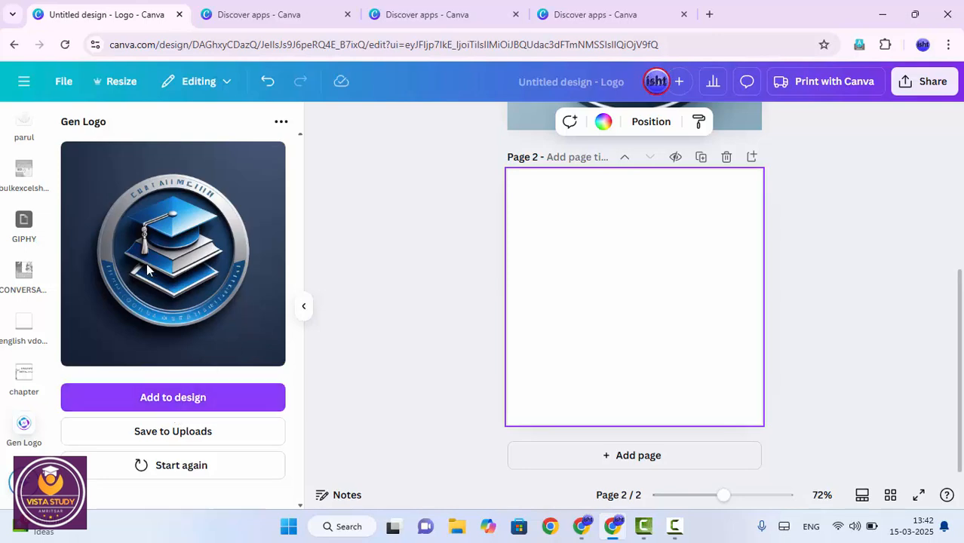
Step: Add the generated 3D logo to page 2, align it with the page's upper-left corner and enlarge it to fill the page
{"action": "left_click", "coordinate": [200, 402]}
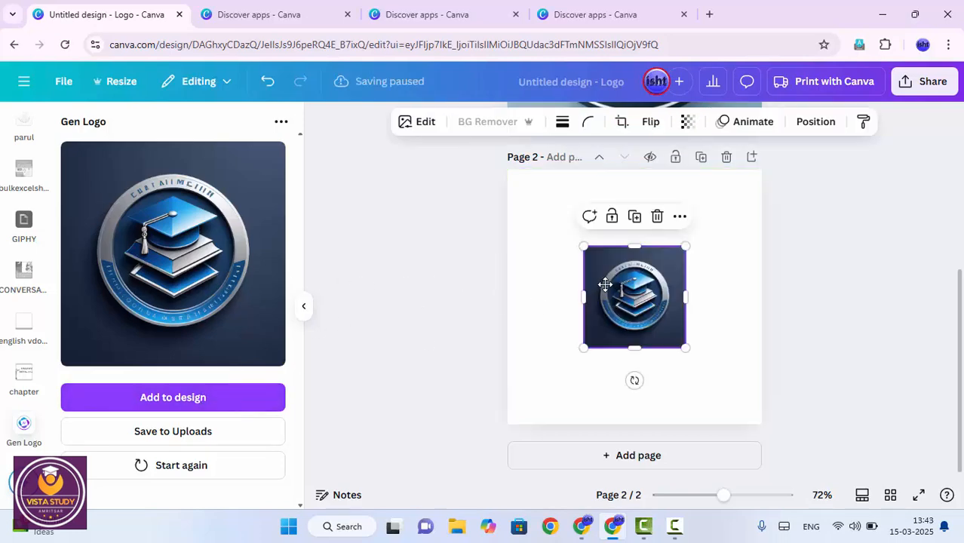
{"action": "scroll", "coordinate": [669, 303], "scroll_direction": "up", "scroll_amount": 4}
{"action": "scroll", "coordinate": [664, 295], "scroll_direction": "down", "scroll_amount": 4}
{"action": "left_click_drag", "start_coordinate": [637, 309], "coordinate": [584, 252]}
{"action": "left_click_drag", "start_coordinate": [608, 283], "coordinate": [772, 425]}
{"action": "scroll", "coordinate": [661, 304], "scroll_direction": "up", "scroll_amount": 3}
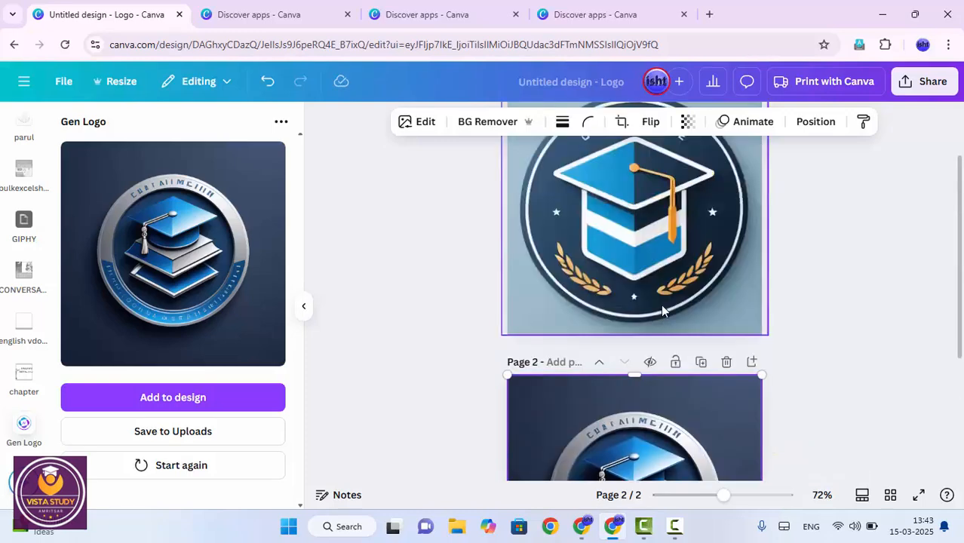
{"action": "scroll", "coordinate": [647, 325], "scroll_direction": "down", "scroll_amount": 1}
{"action": "scroll", "coordinate": [646, 319], "scroll_direction": "down", "scroll_amount": 3}
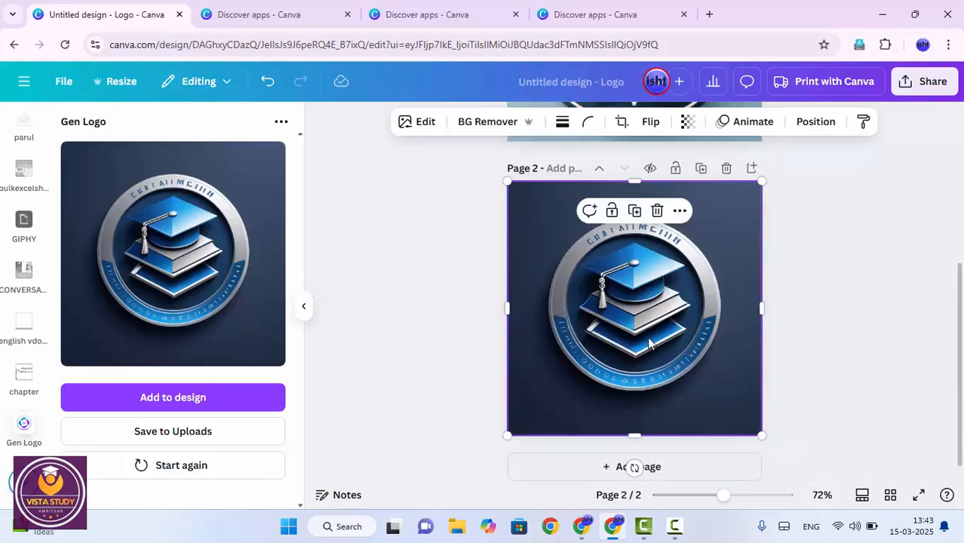
{"action": "left_click", "coordinate": [847, 286]}
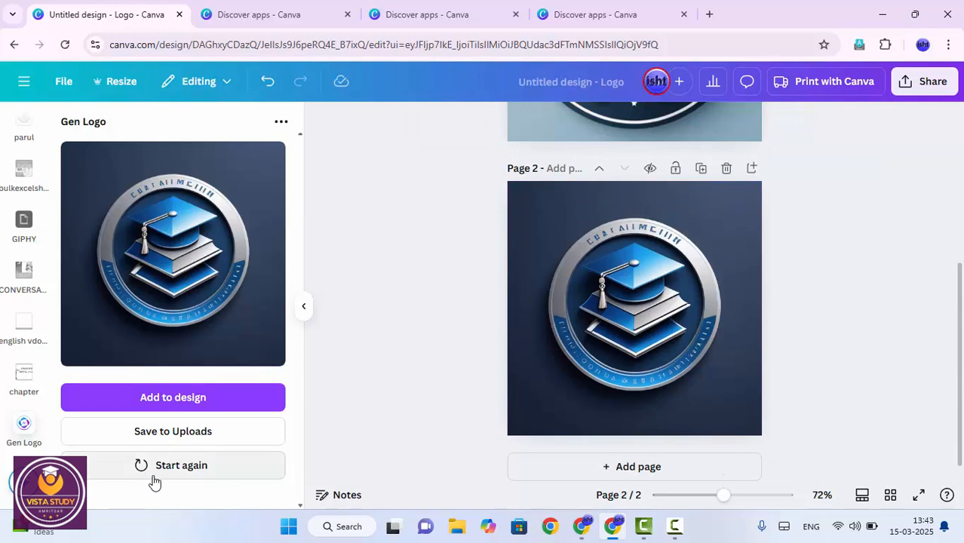